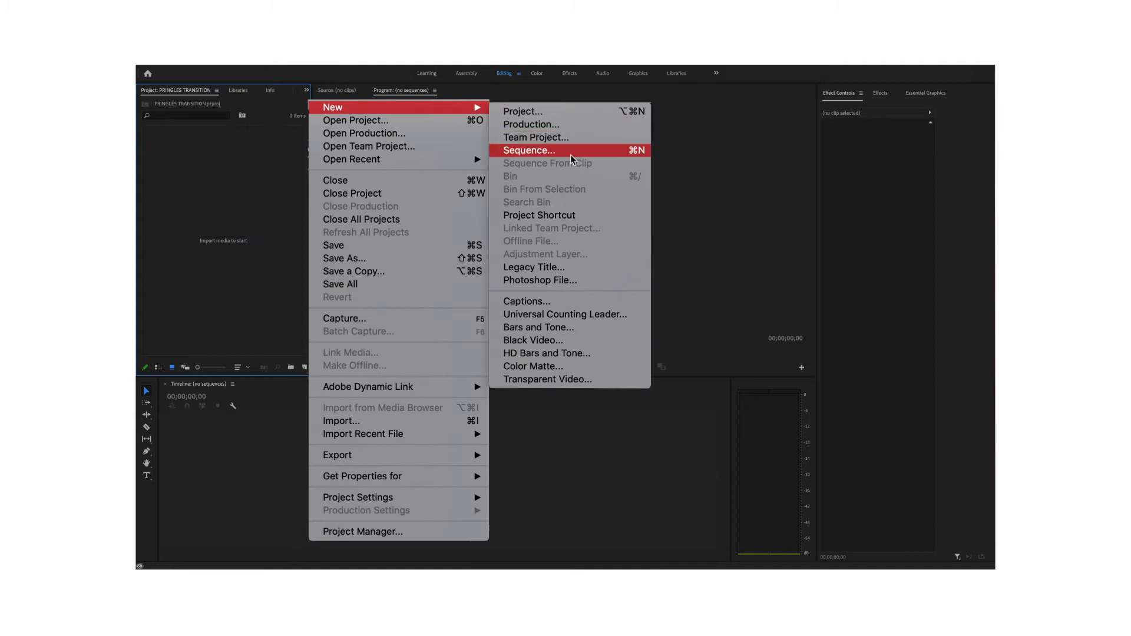
Create a new sequence with a frame size of 1080 horizontal by 1350 vertical
left_click(568, 150)
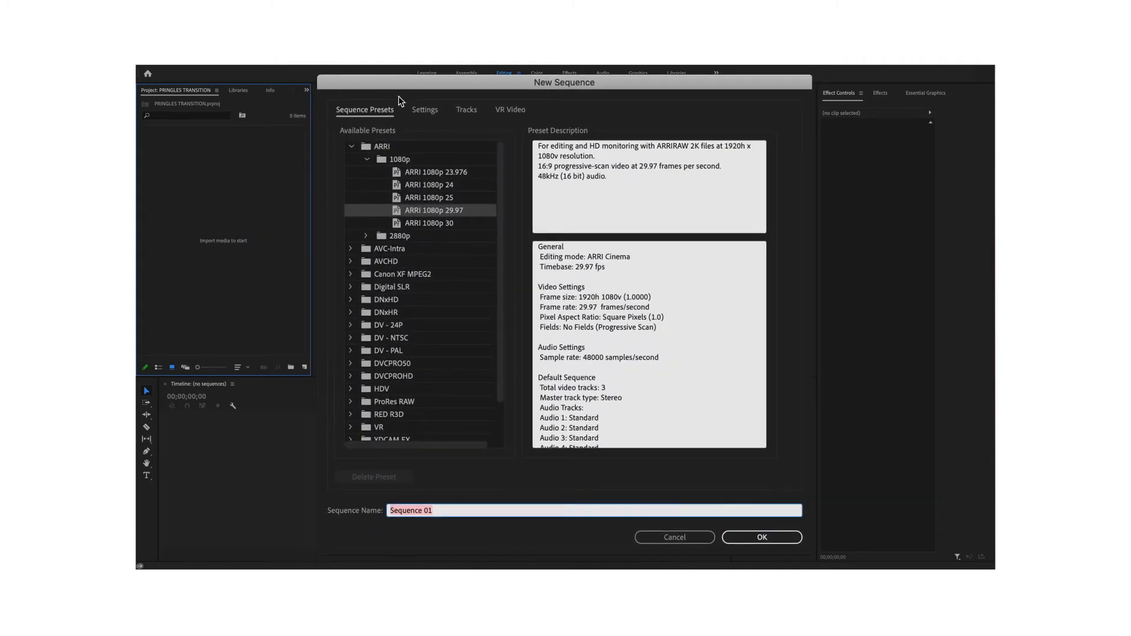
left_click(424, 111)
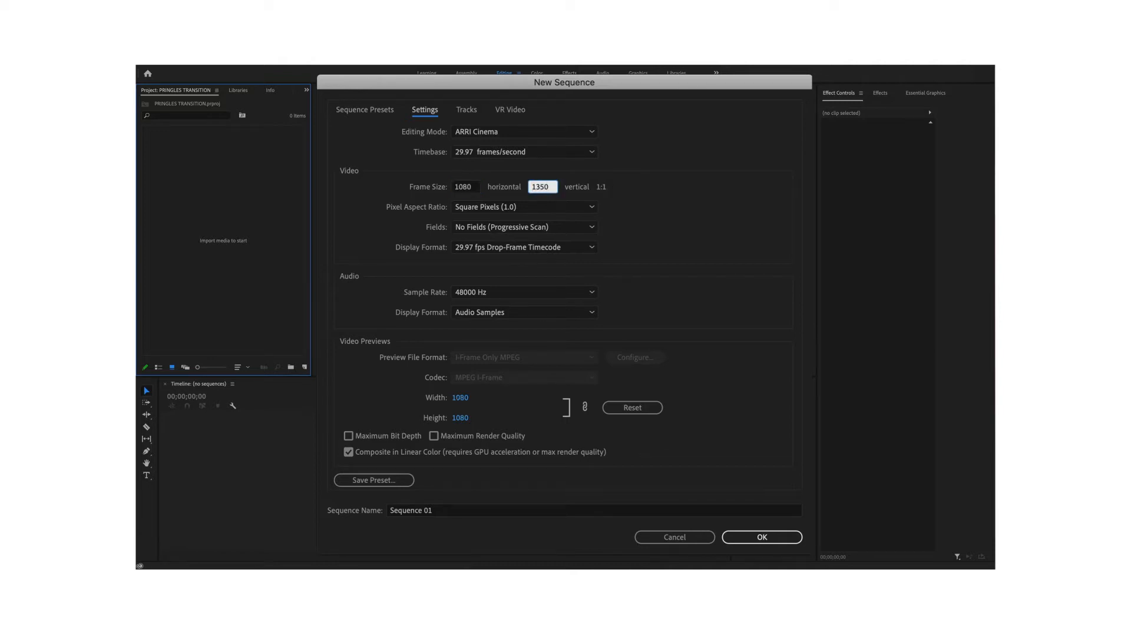
left_click(760, 537)
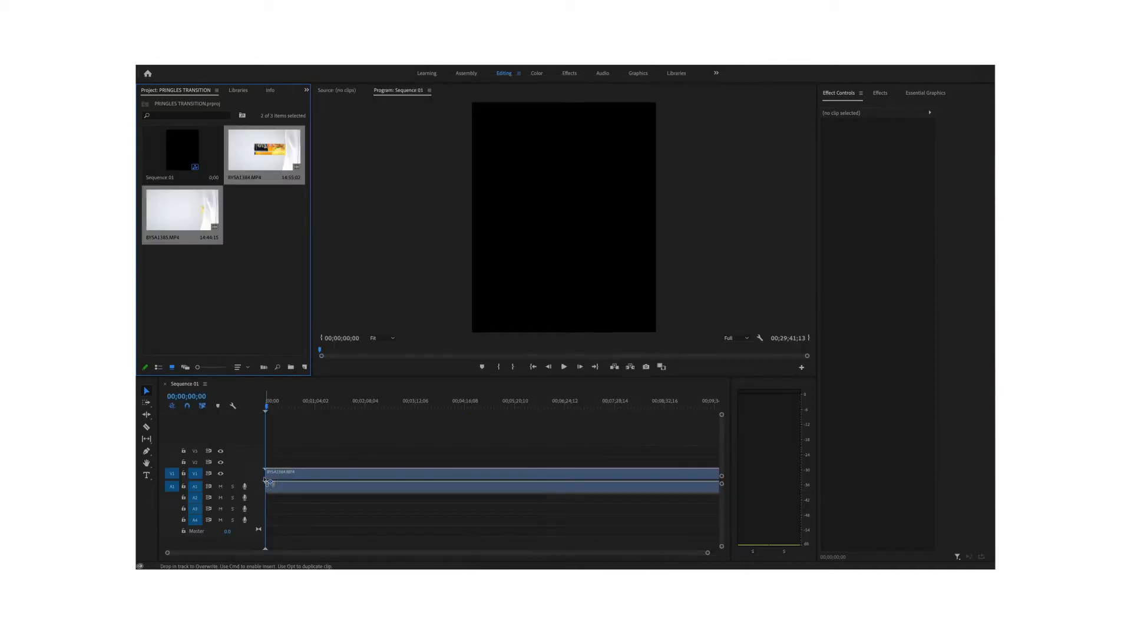
Add both MP4 clips at the start of the sequence and set the first clip's rotation to 90°
left_click(724, 361)
left_click(340, 405)
left_click(346, 488)
left_click(878, 180)
type("90")
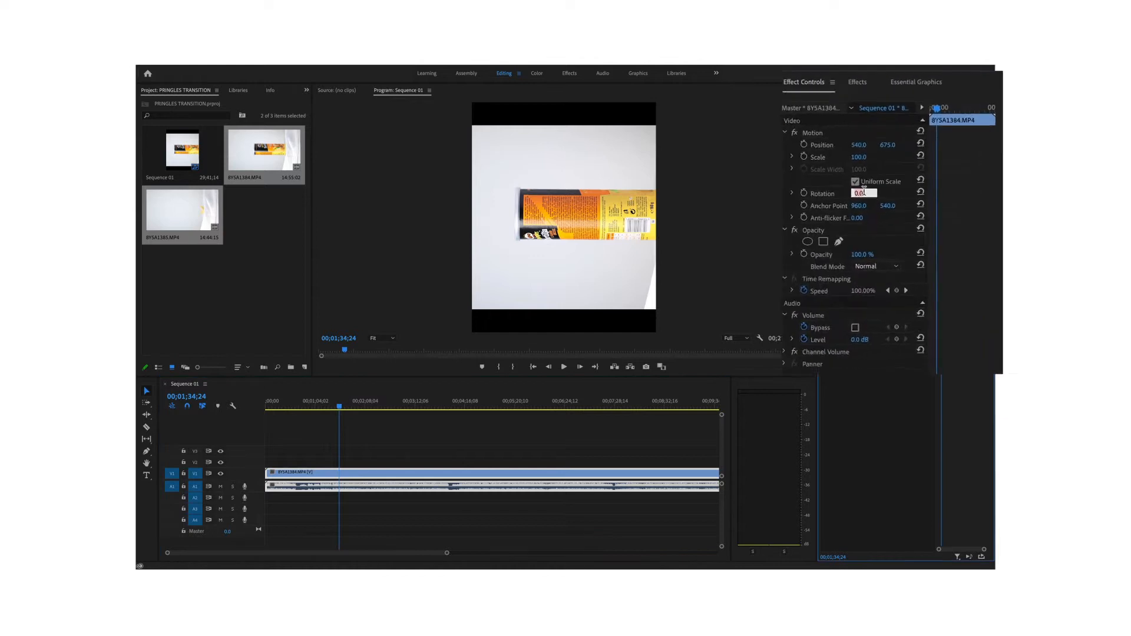
key("Return")
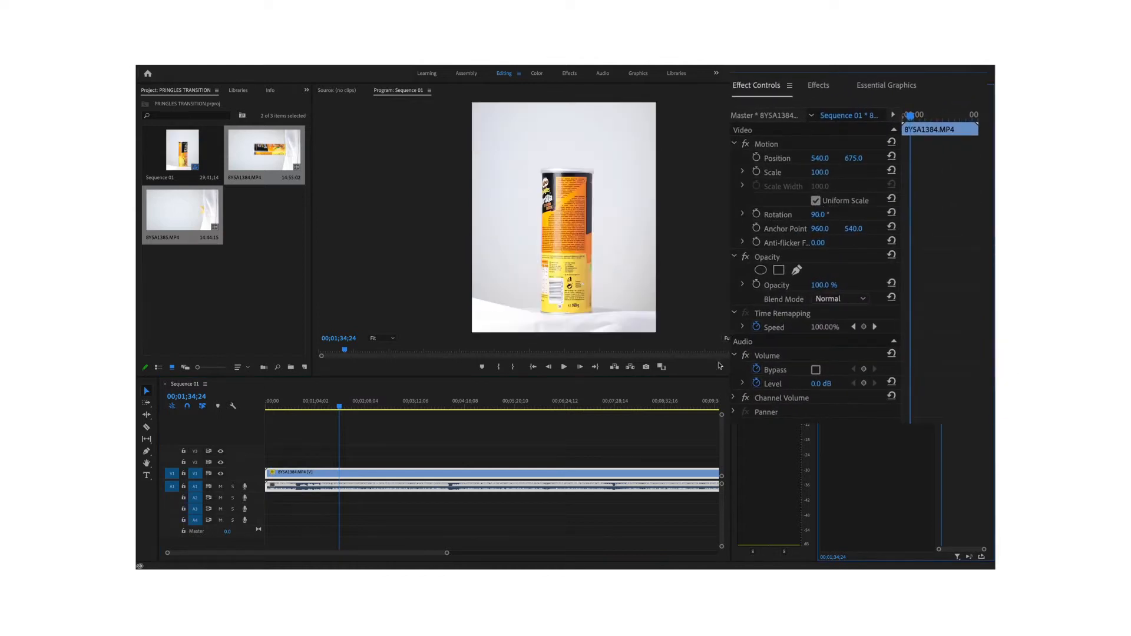
Remove the audio of both clips from the timeline
scroll(553, 492, "right", 5)
left_click_drag(597, 505, 416, 452)
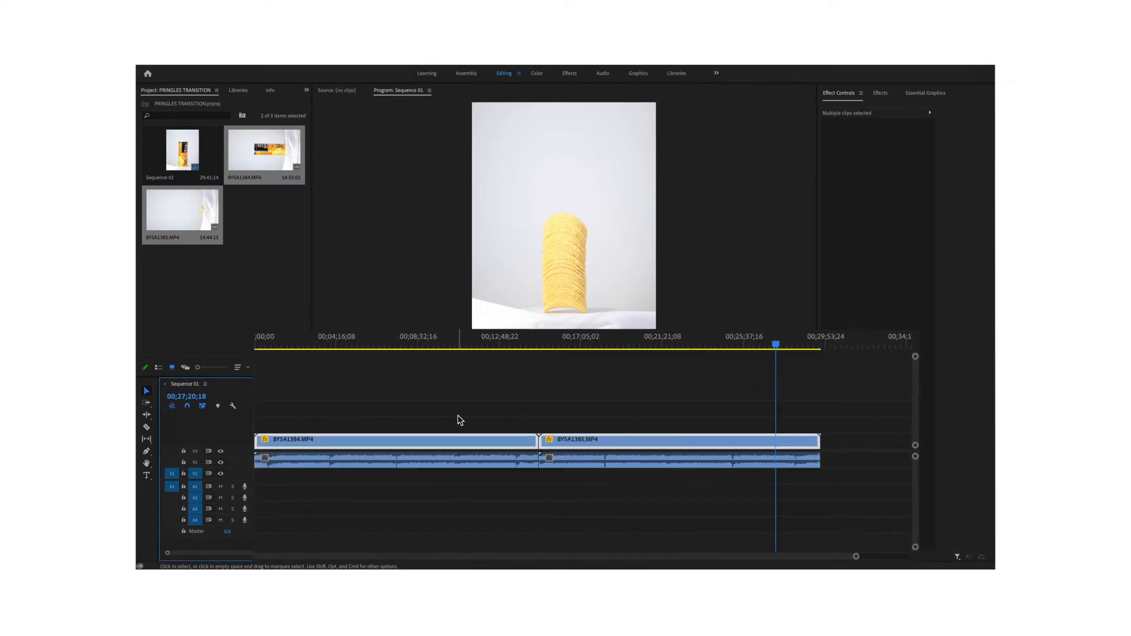
left_click_drag(574, 496, 491, 464)
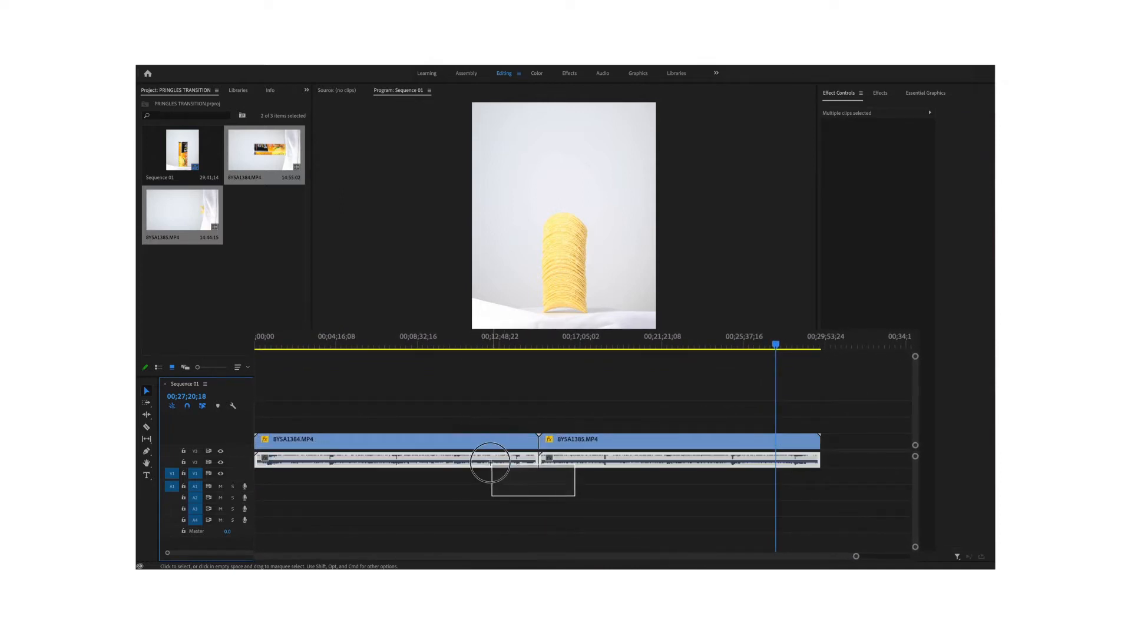
key("Delete")
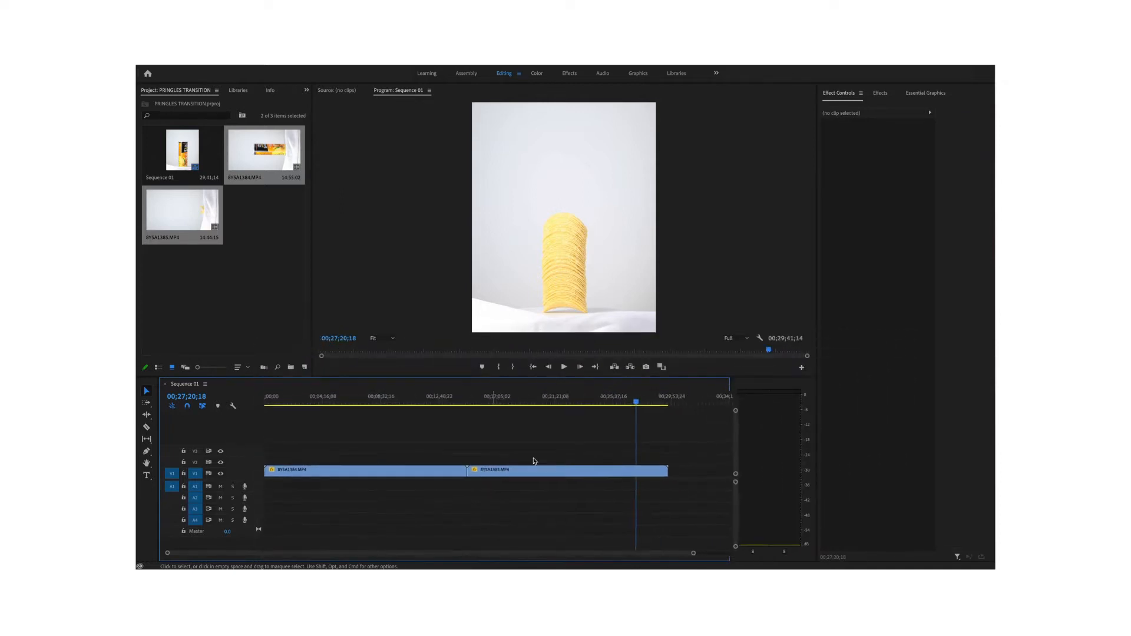
Replace the trimmed timeline clips with a linked composition in After Effects
left_click(620, 476)
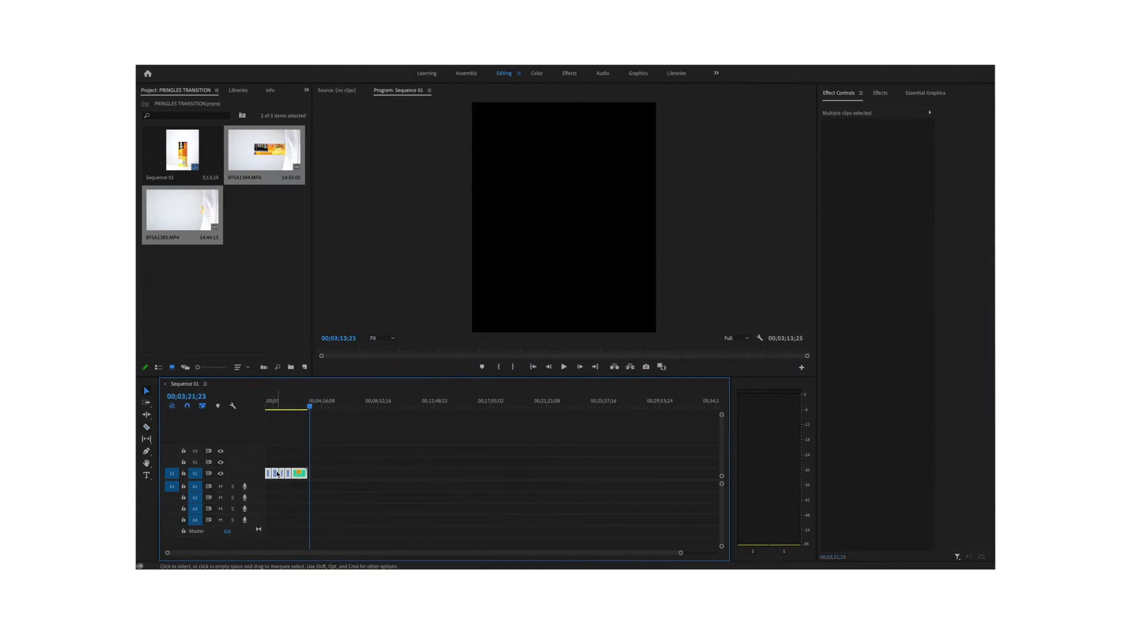
right_click(269, 477)
left_click(330, 189)
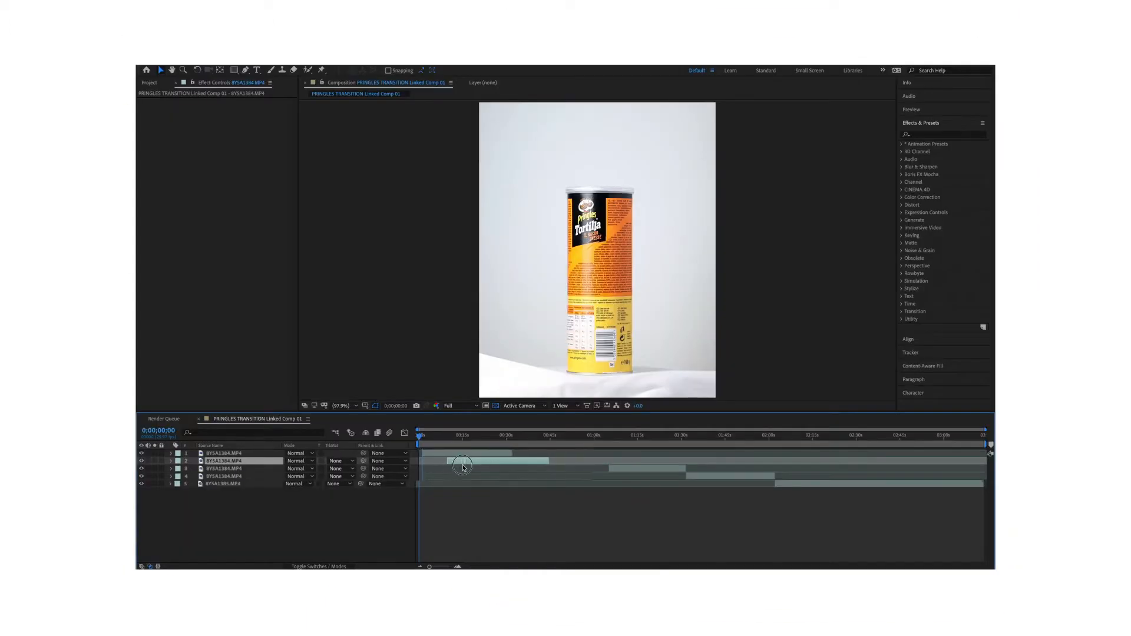
Move the second layer to the start of the composition and set the top layer's opacity to 50%
left_click_drag(462, 466, 438, 466)
left_click(443, 453)
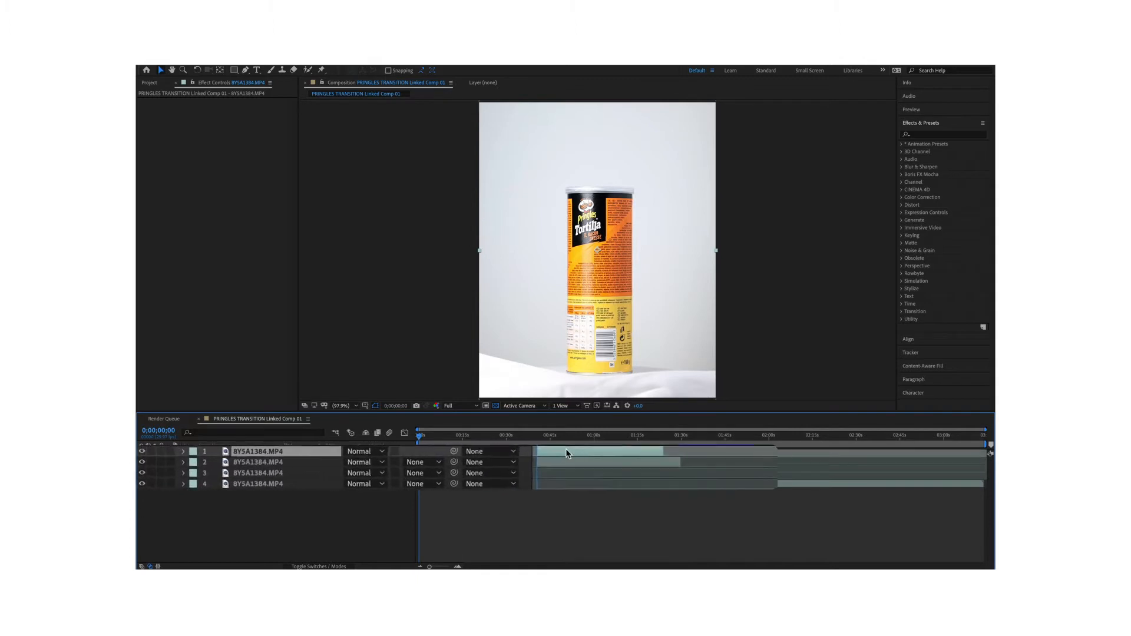
key("t")
left_click(354, 463)
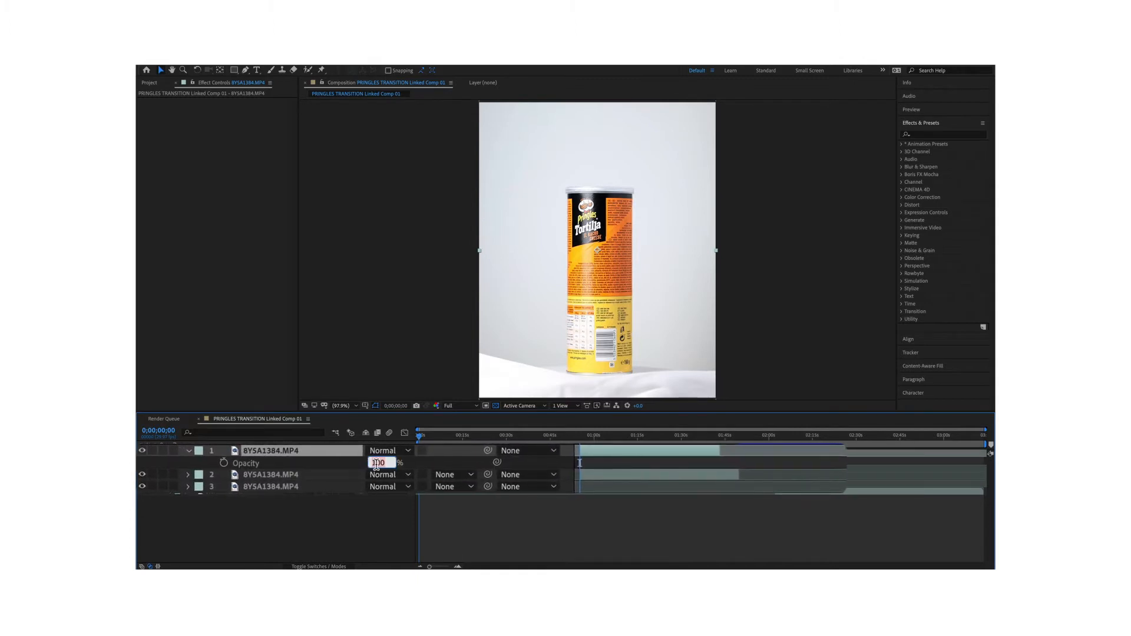
type("50")
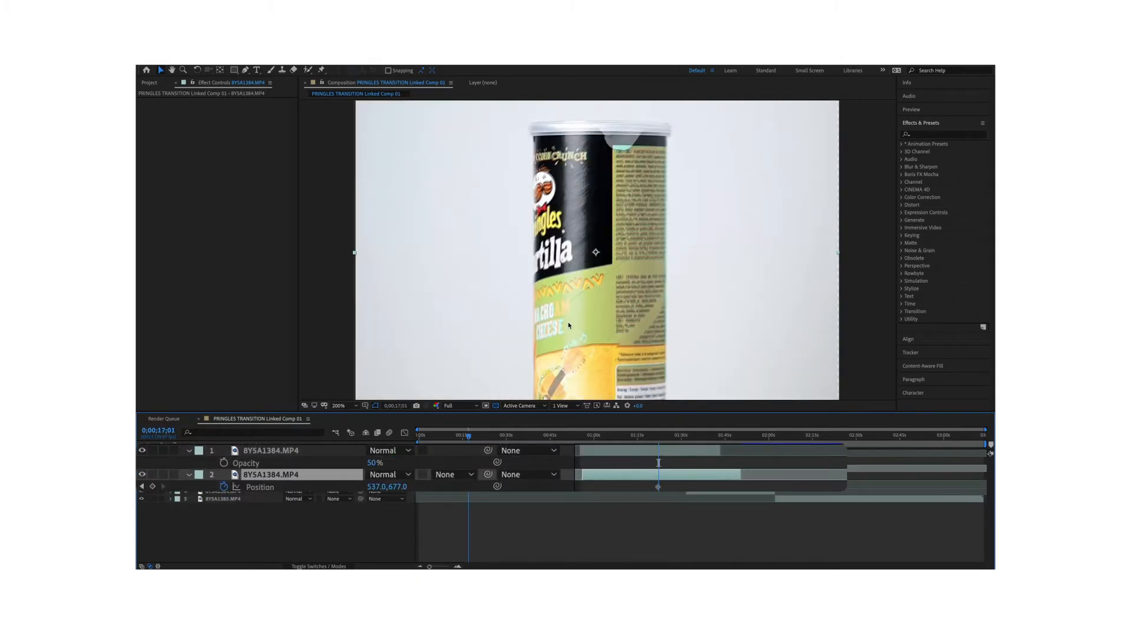
Keyframe the position of the lower can layers to line each can up with the can in the semi-transparent layer above
left_click_drag(569, 324, 569, 326)
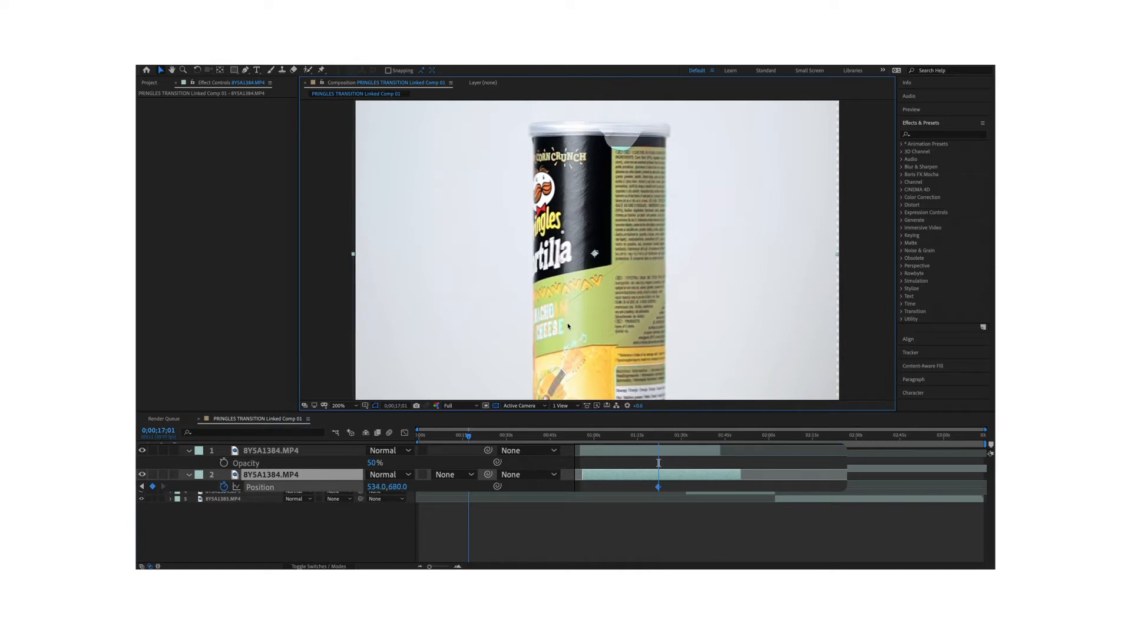
left_click(494, 470)
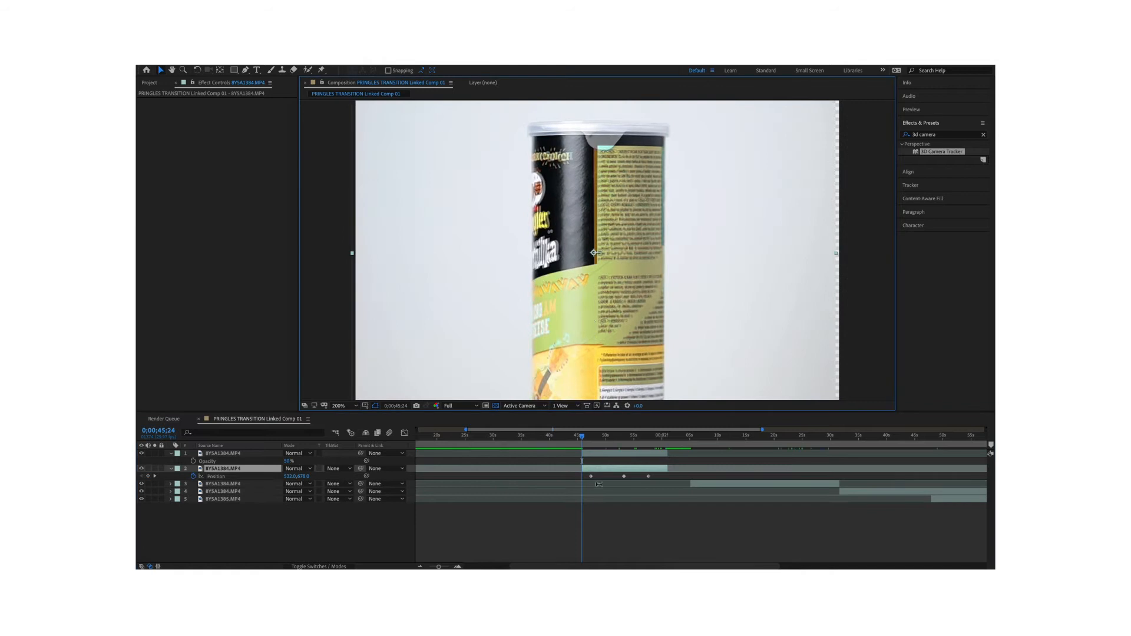
left_click(594, 470)
left_click_drag(583, 437, 666, 436)
left_click(604, 437)
left_click_drag(607, 339, 607, 341)
left_click(637, 455)
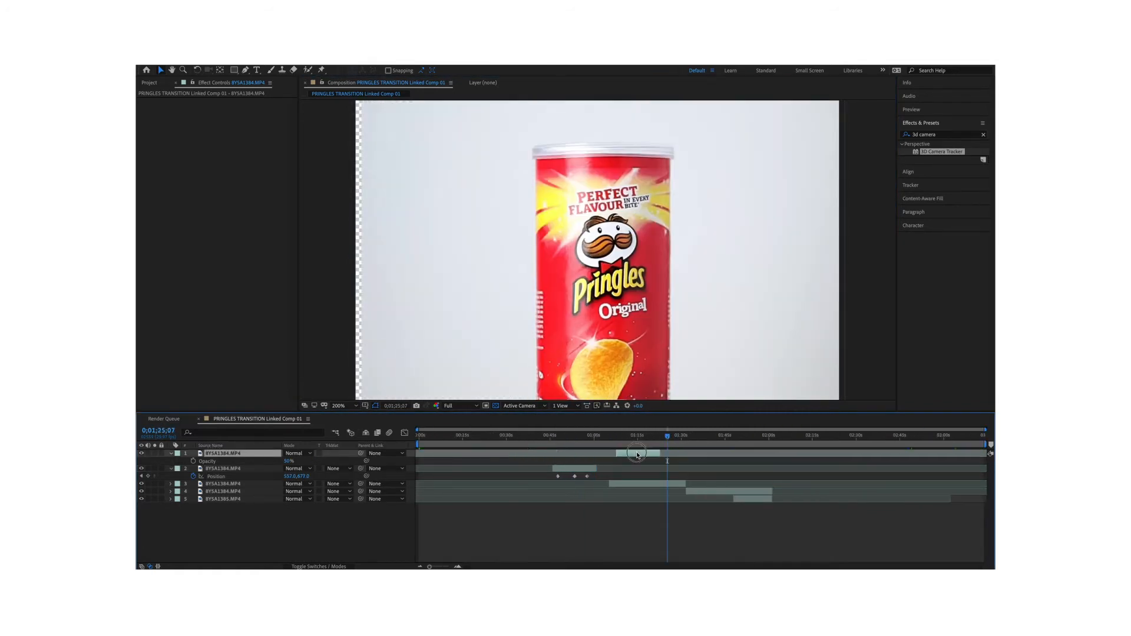
left_click(672, 485)
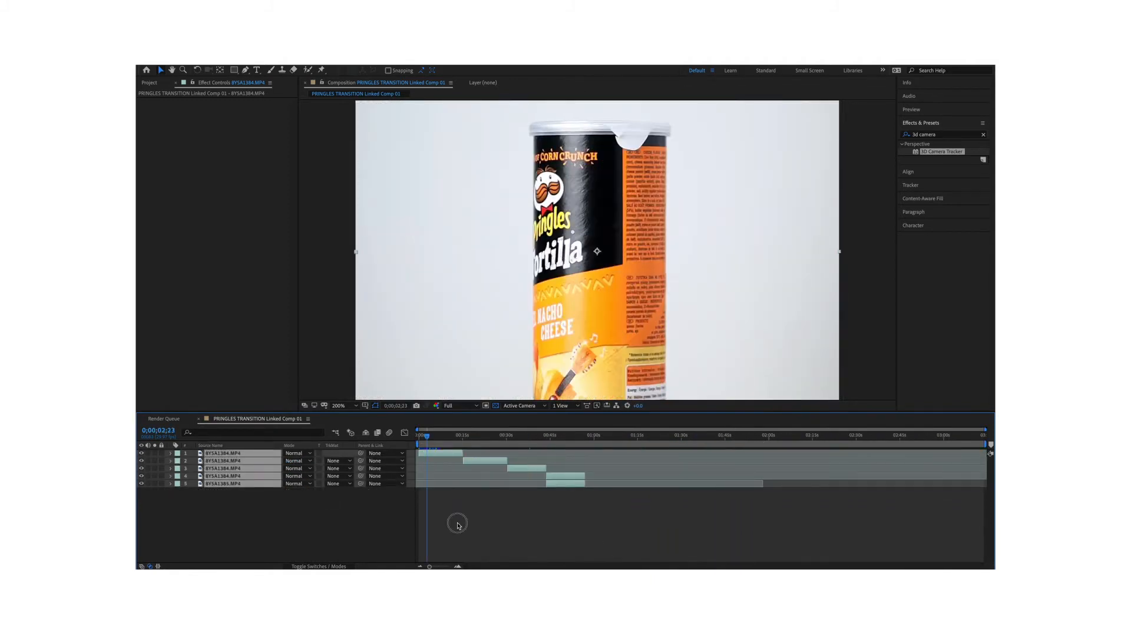
Pre-compose the first layer as 8YSA1384.MP4 Comp 1, moving all attributes into the new composition
left_click_drag(424, 439, 420, 439)
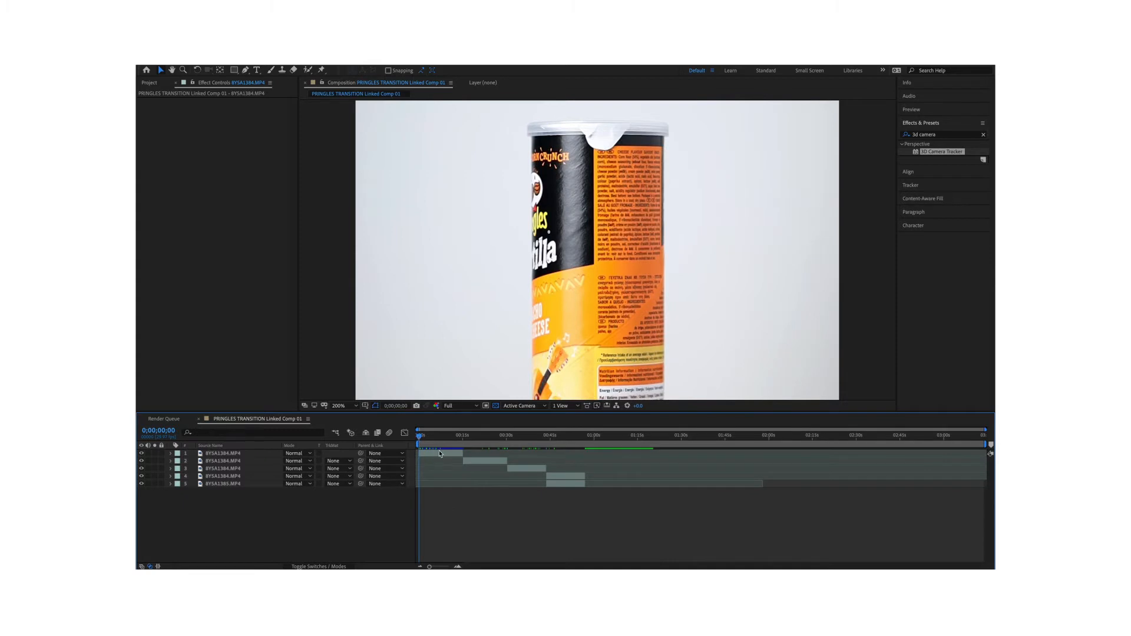
left_click(439, 454)
right_click(440, 454)
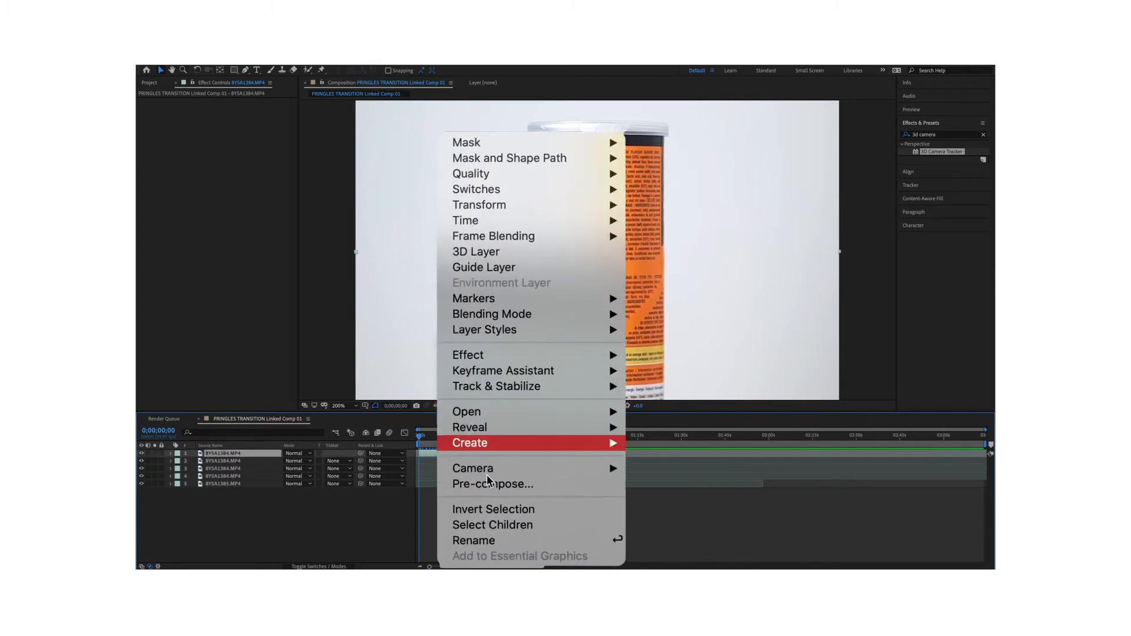
left_click(492, 486)
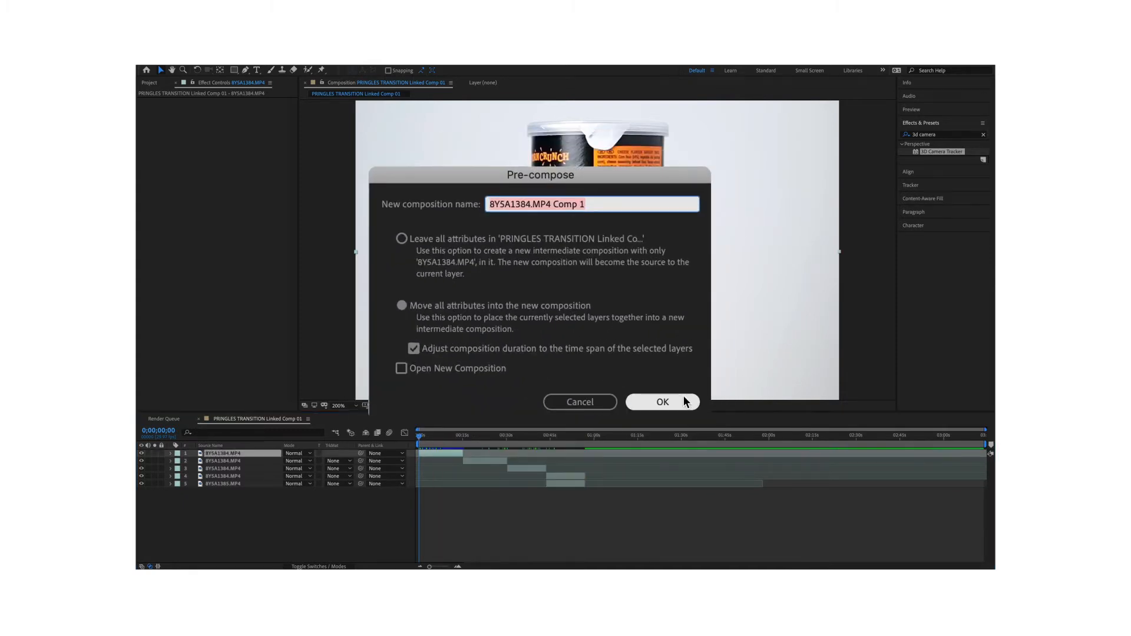
left_click(684, 401)
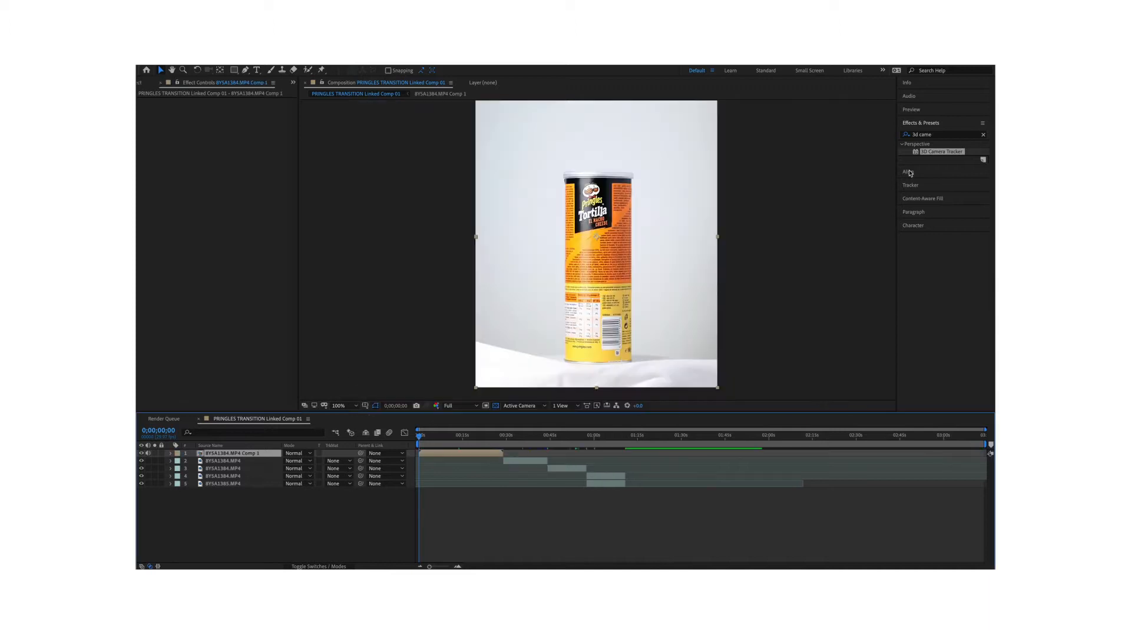
Apply the 3D Camera Tracker to 8YSA1384.MP4 Comp 1 and check the track points along the clip
left_click_drag(953, 155, 469, 451)
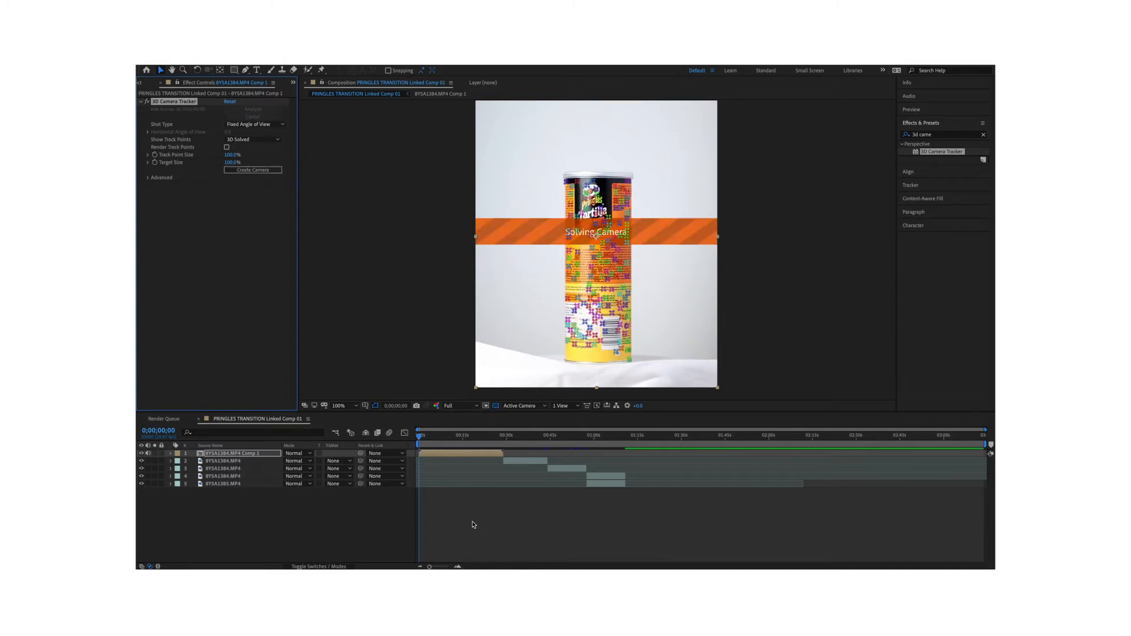
left_click_drag(435, 437, 486, 442)
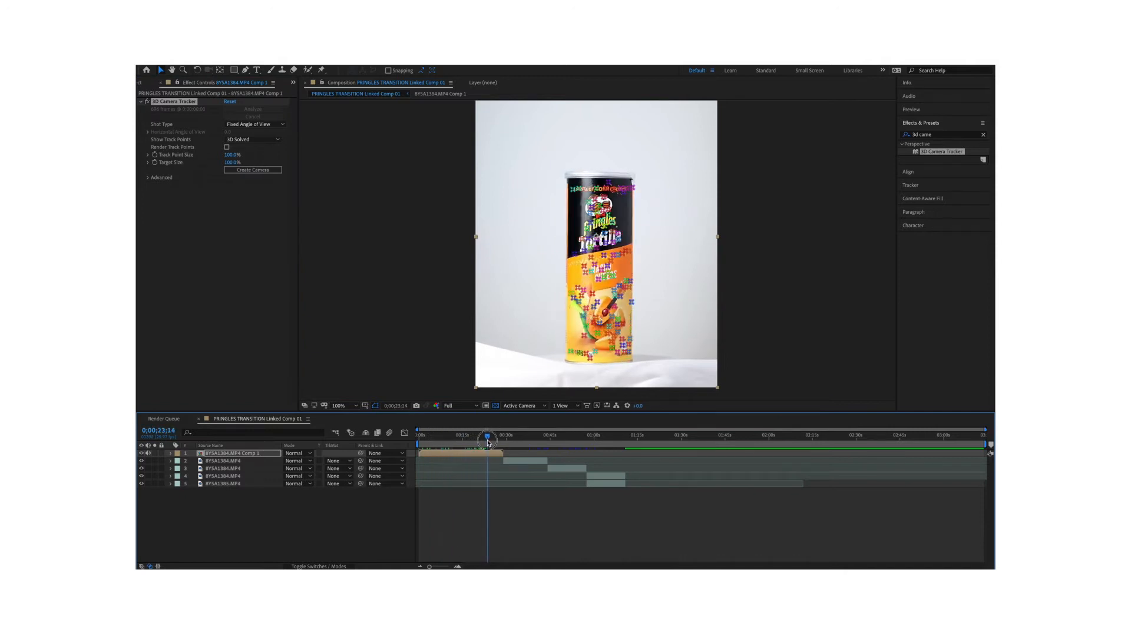
Create a track solid and camera from the tracking target facing the front of the can
scroll(600, 250, "down", 2)
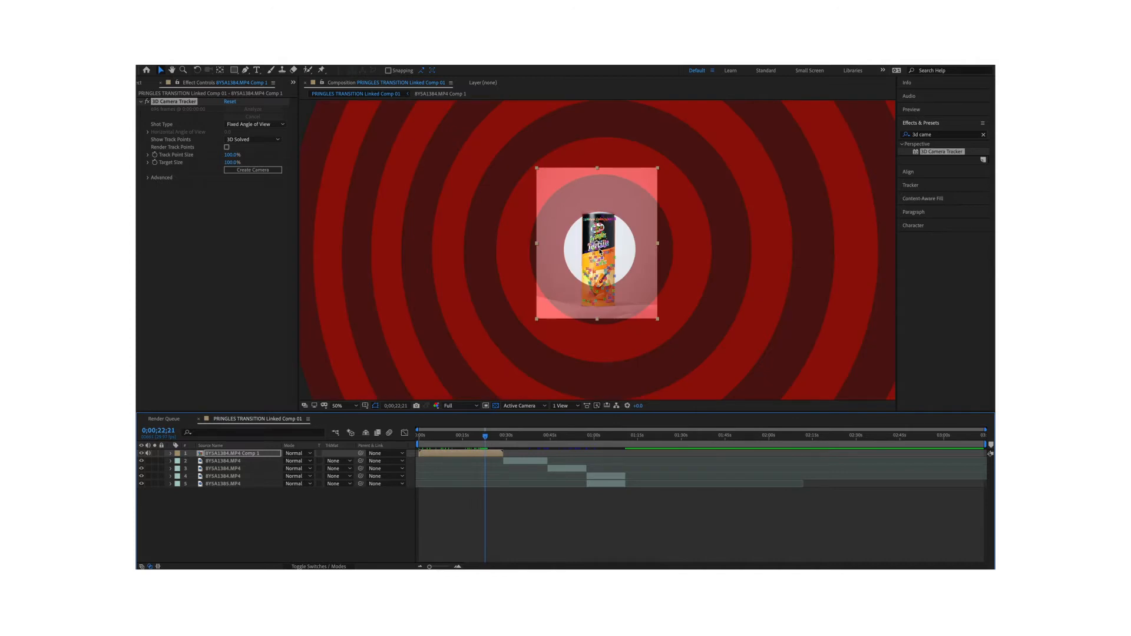
left_click(602, 252)
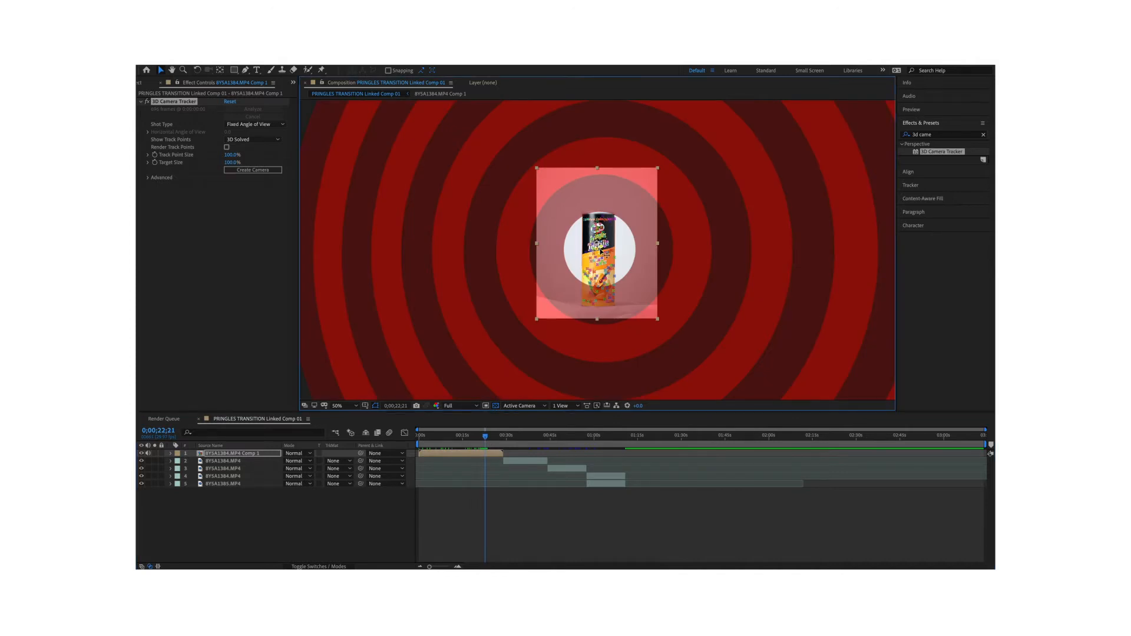
right_click(602, 252)
left_click(510, 225)
Scale Track Solid 1 to 8% over the front of the can
left_click(485, 437)
mouse_move(485, 438)
left_mouse_down()
mouse_move(460, 439)
mouse_move(503, 439)
left_mouse_up()
left_click(516, 455)
key("ctrl+d")
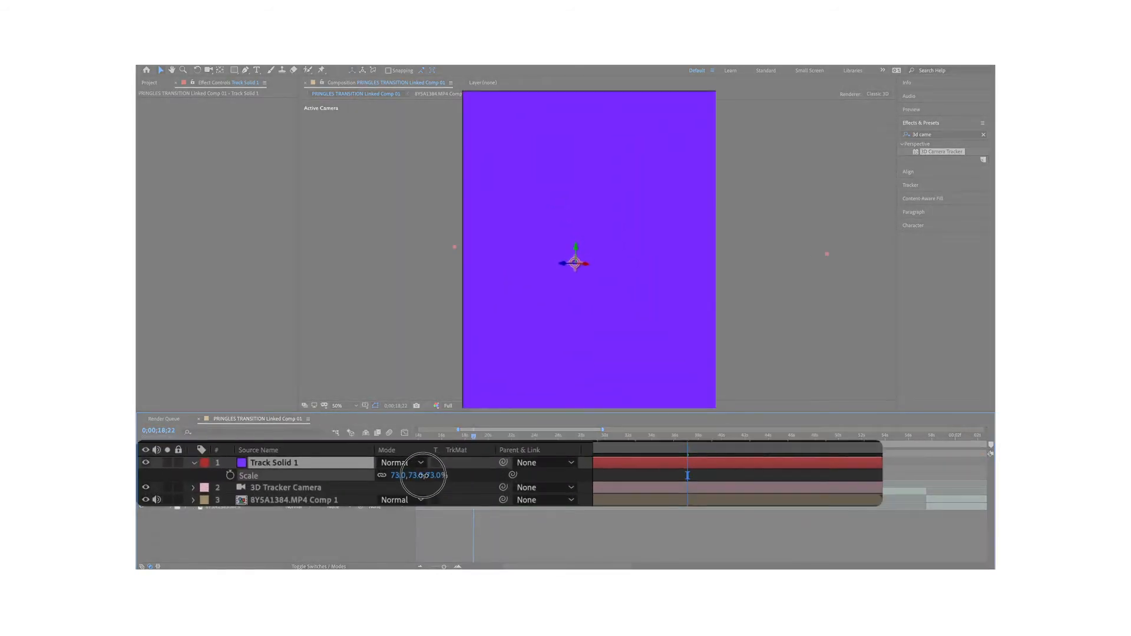
left_click_drag(417, 475, 380, 481)
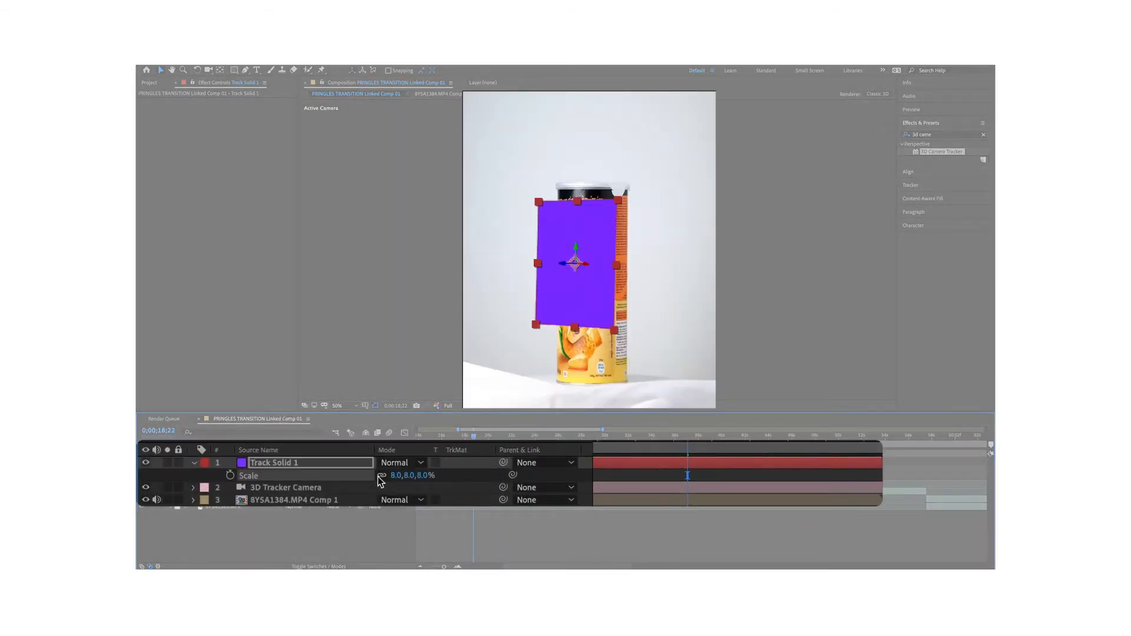
key("period")
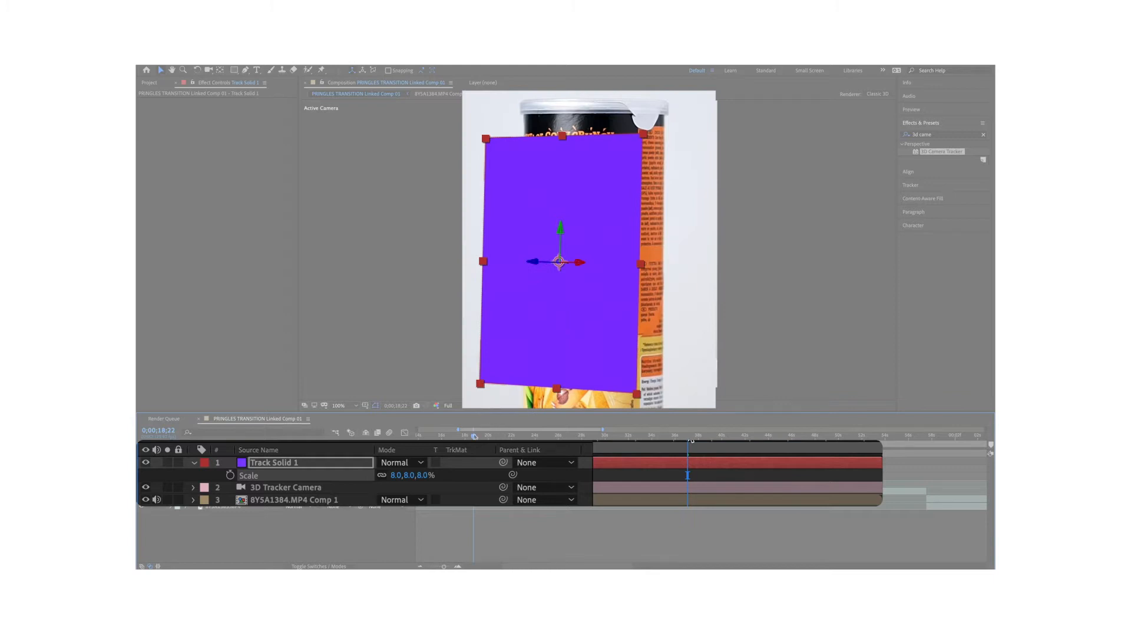
Align Track Solid 1 with the can's edge using position 543.8, 684.3, -5556.9 and an X rotation of 2°
left_click_drag(865, 445, 771, 443)
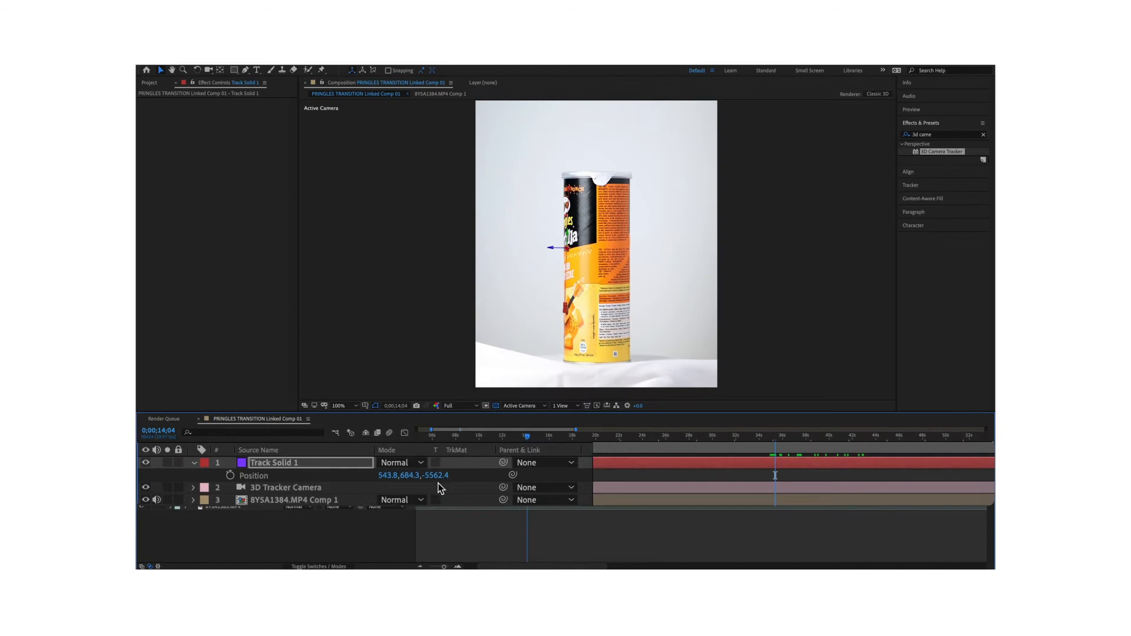
left_click_drag(439, 474, 436, 475)
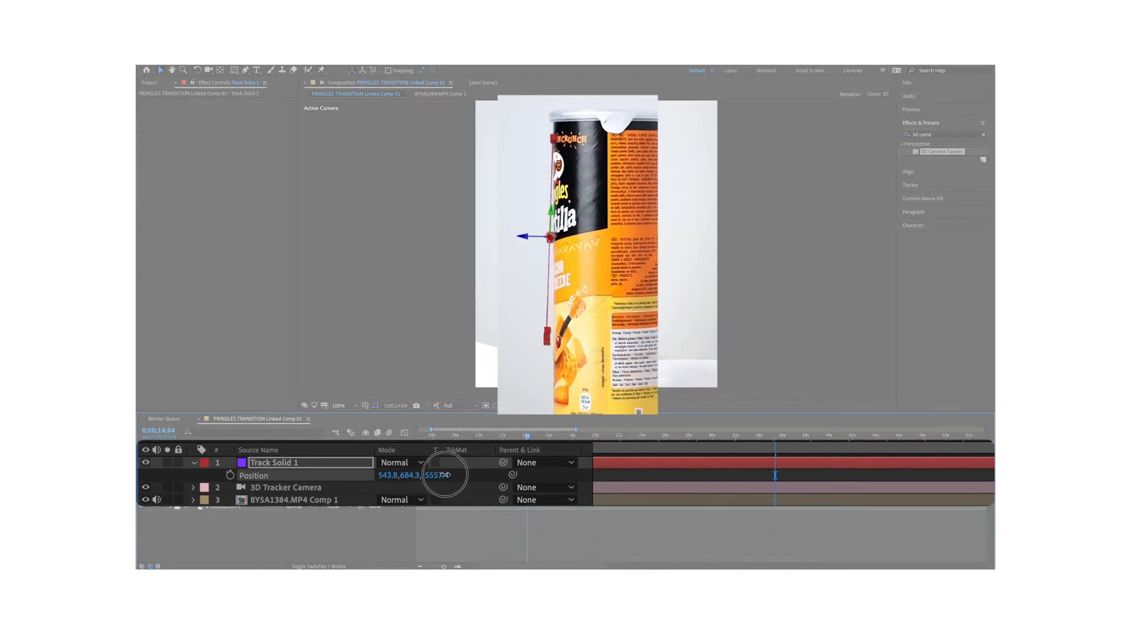
left_click(195, 463)
left_click_drag(396, 537, 400, 537)
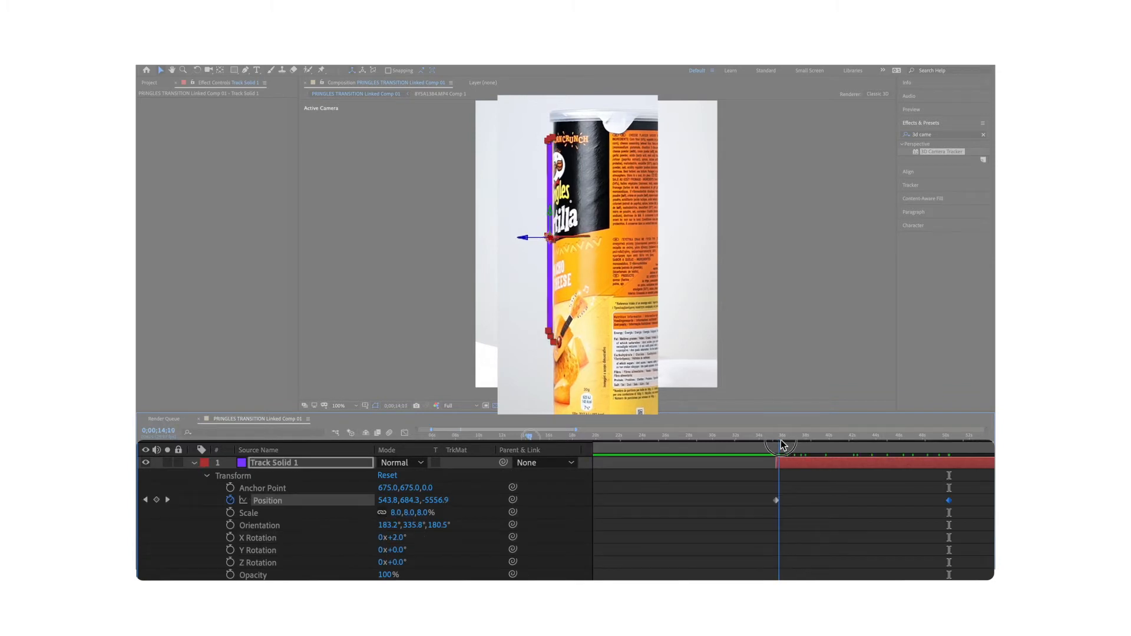
left_click_drag(781, 442, 953, 445)
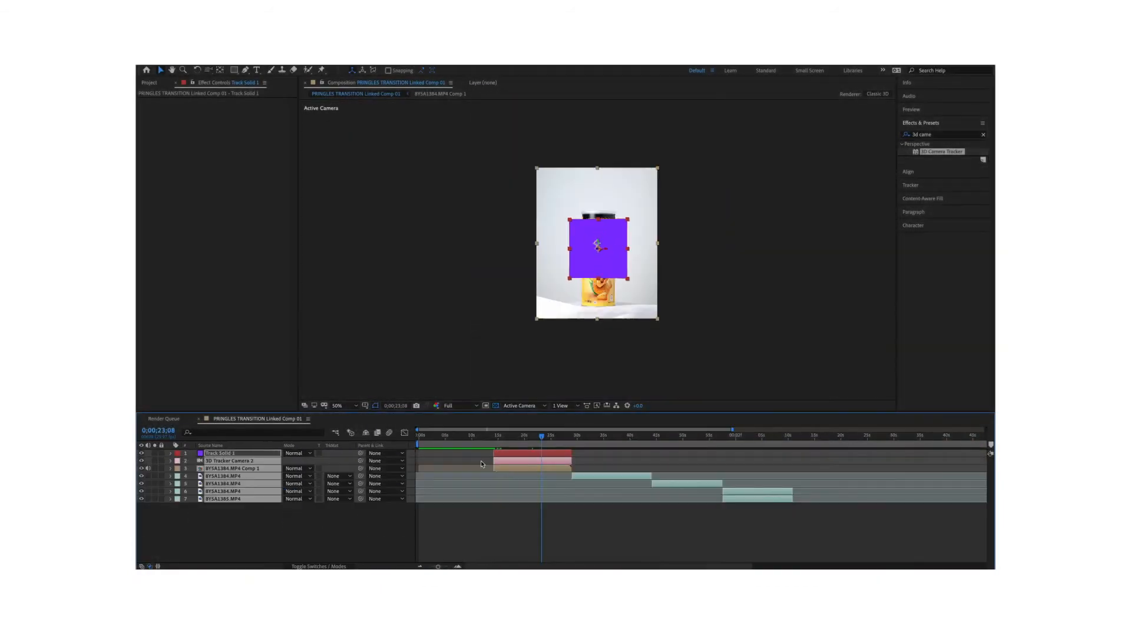
Shift all layers to the composition's start and alpha-matte a copy of the comp layer placed directly beneath Track Solid 1
left_click_drag(508, 469, 431, 468)
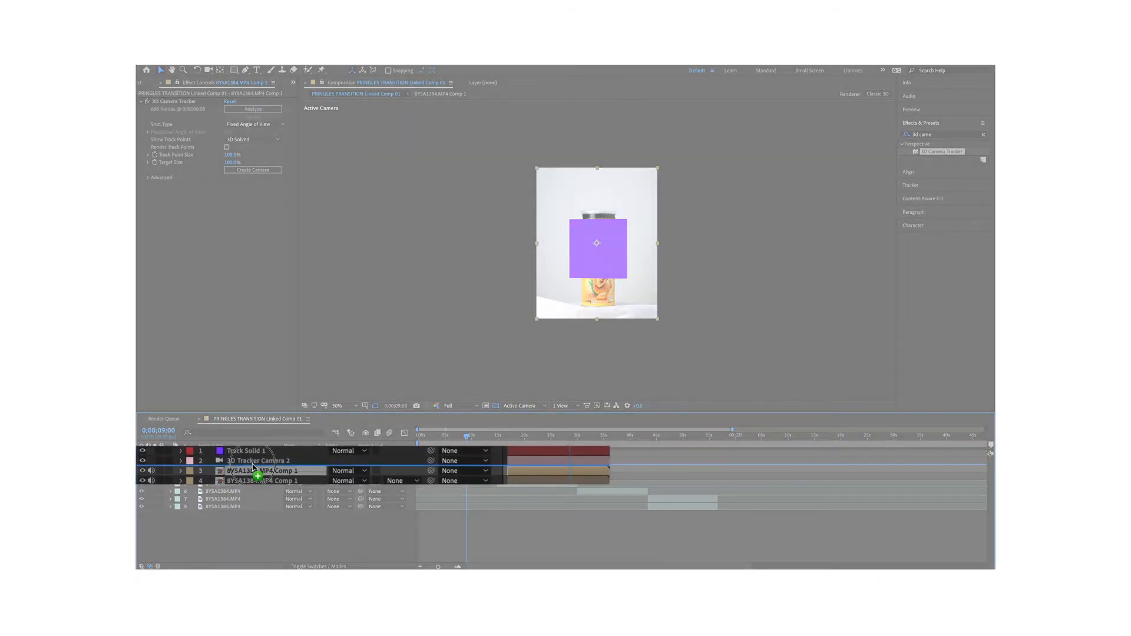
left_click_drag(254, 468, 253, 462)
left_click(407, 460)
left_click(424, 497)
Scale the matted 8YSA1384.MP4 Comp 1 layer down to about half its size
key("s")
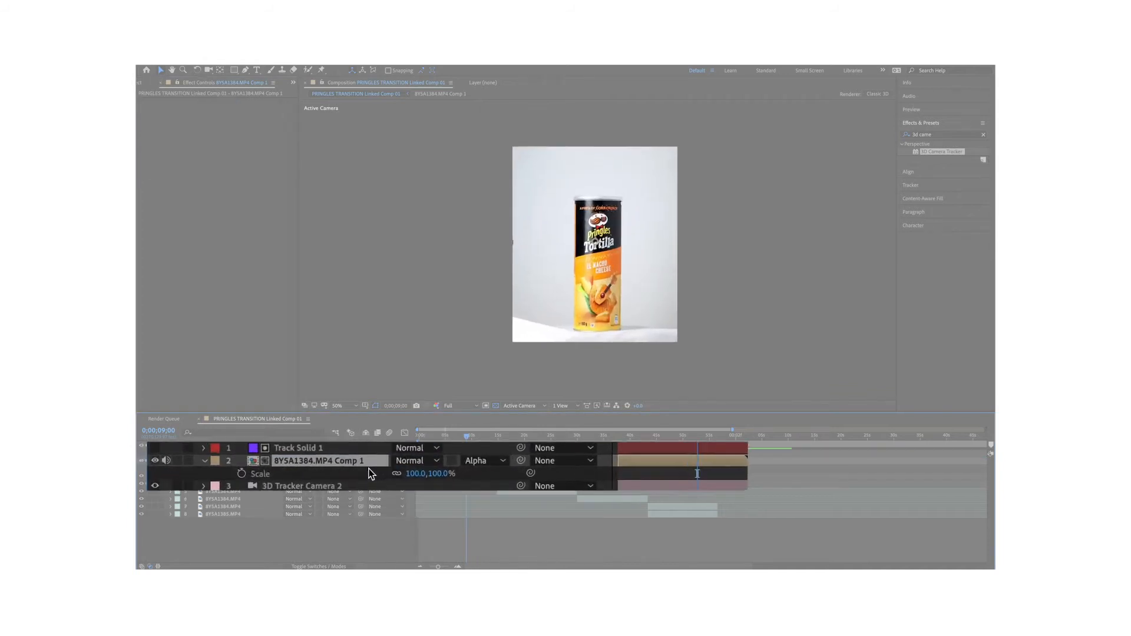
left_click_drag(365, 475, 346, 471)
left_click_drag(520, 478, 532, 482)
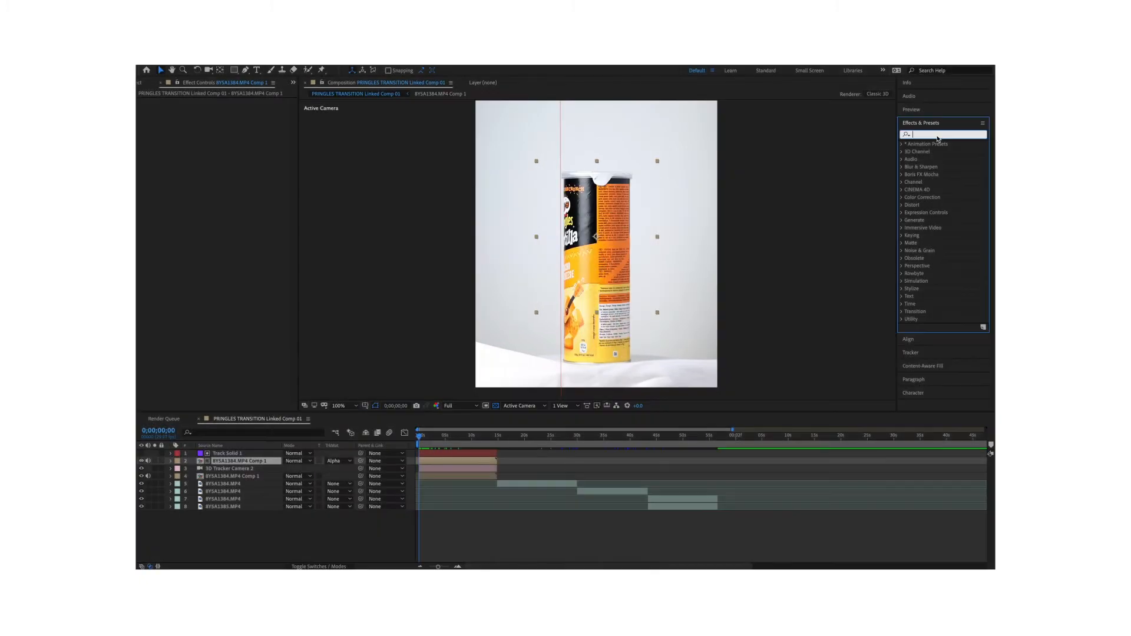
Apply the Basic 3D effect to the matted 8YSA1384.MP4 Comp 1 layer and keyframe its Swivel at 48°
type("basic")
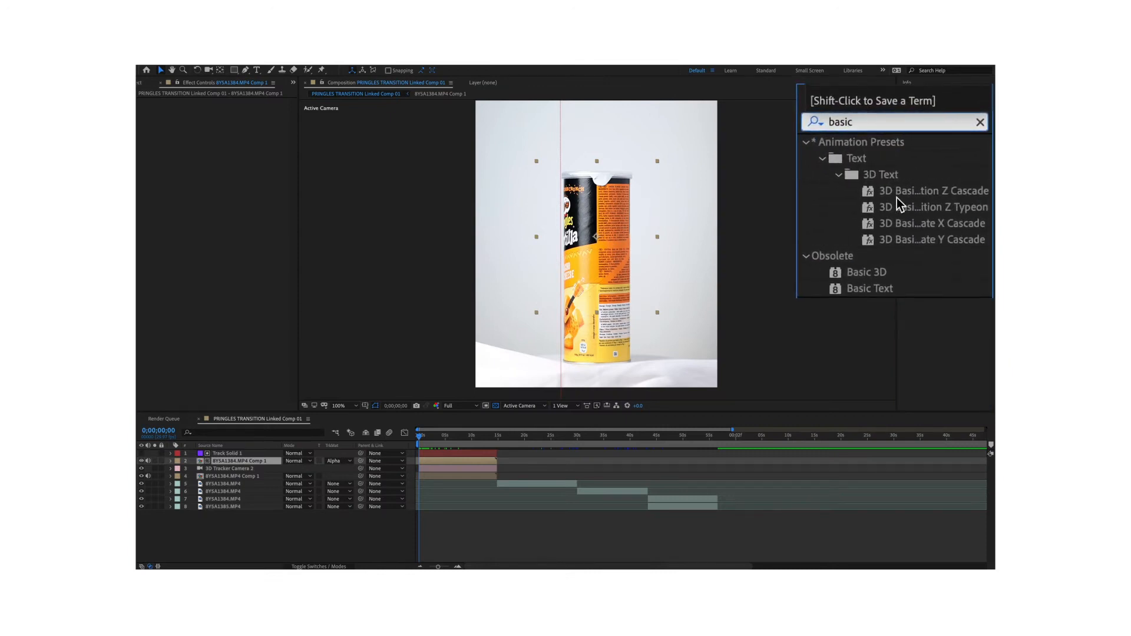
left_click_drag(880, 277, 451, 463)
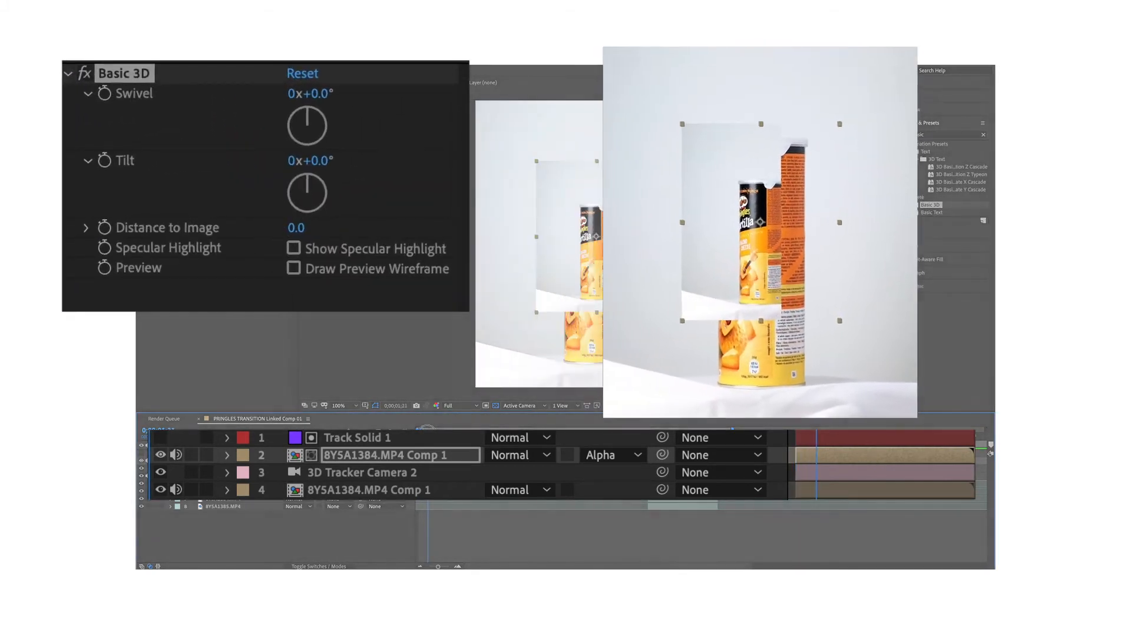
mouse_move(318, 136)
left_mouse_down()
mouse_move(310, 124)
mouse_move(320, 124)
left_mouse_up()
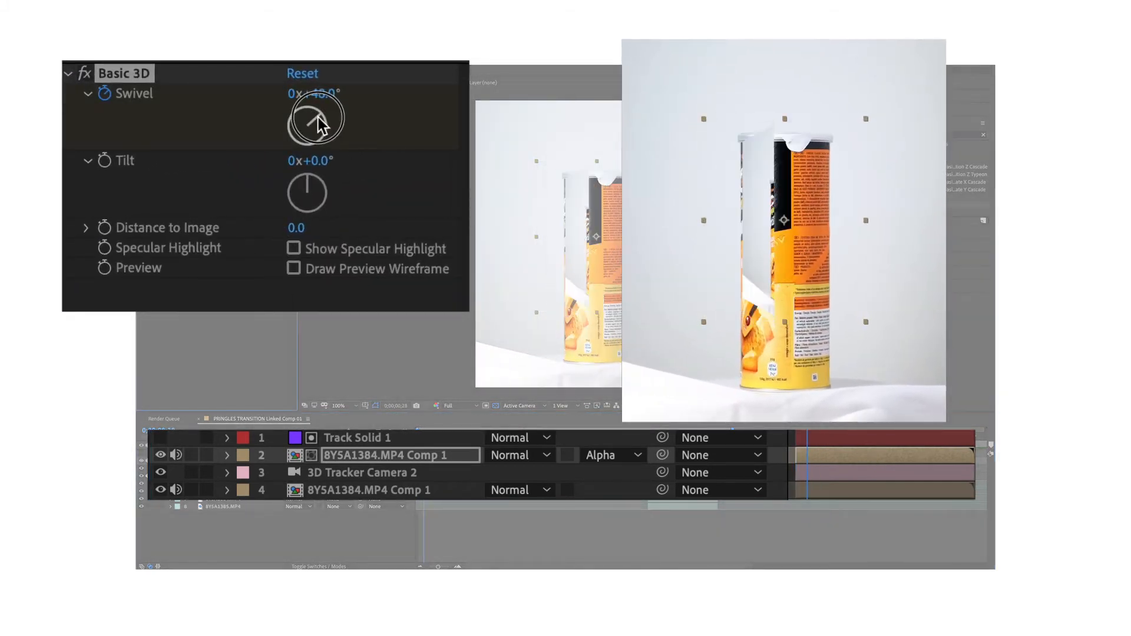
Move the matted layer's first Swivel keyframe to the start of the composition
left_click(228, 455)
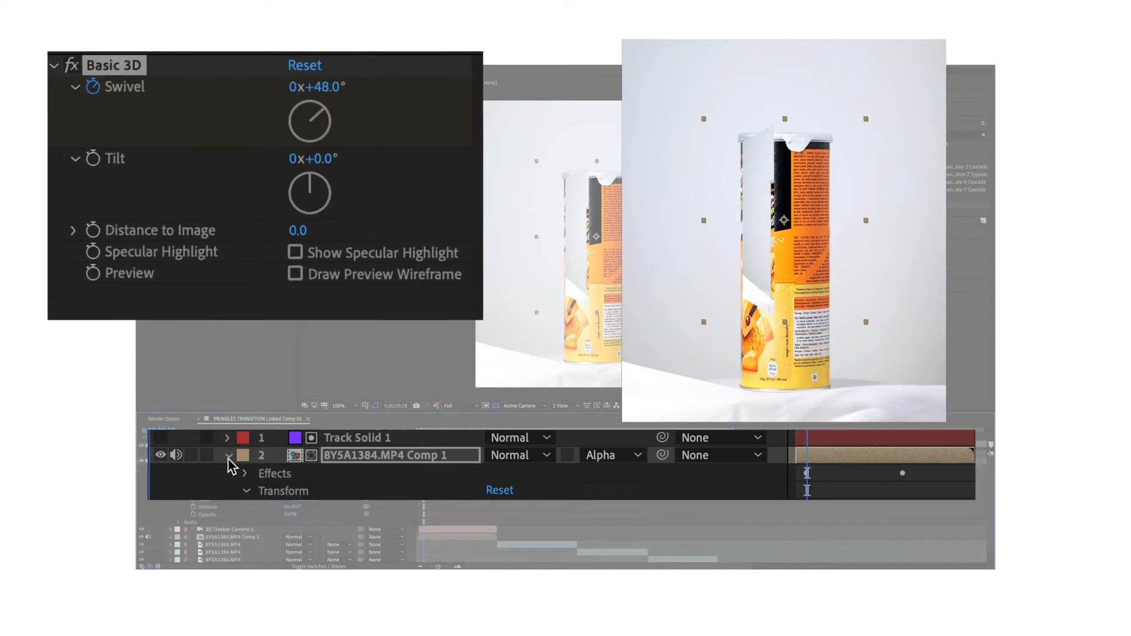
left_click(245, 473)
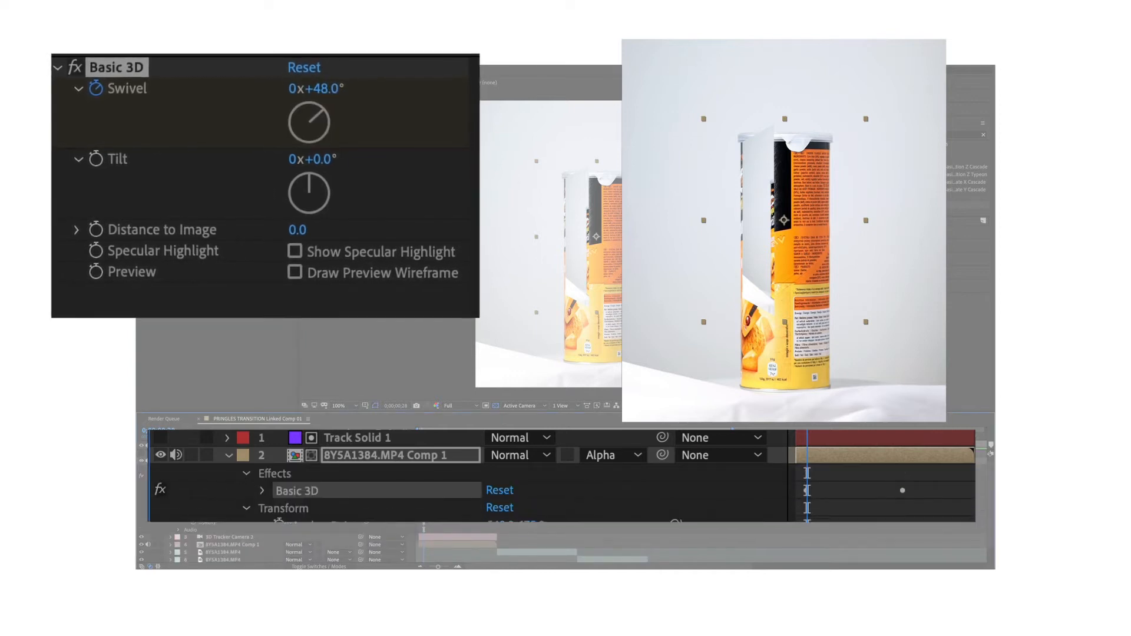
left_click(264, 491)
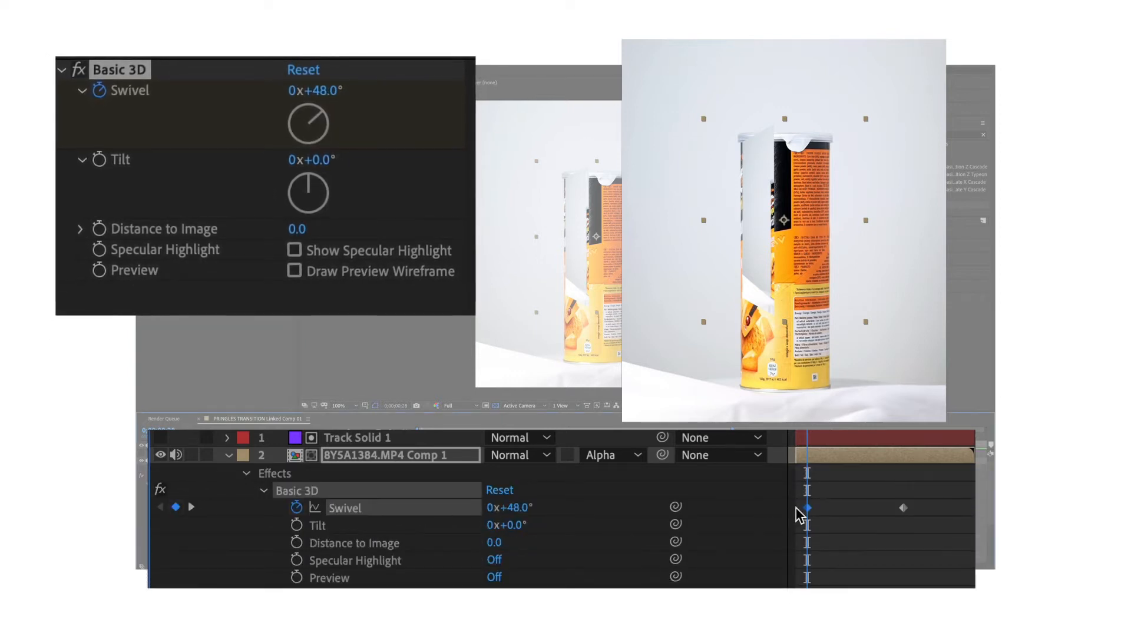
left_click_drag(807, 509, 798, 512)
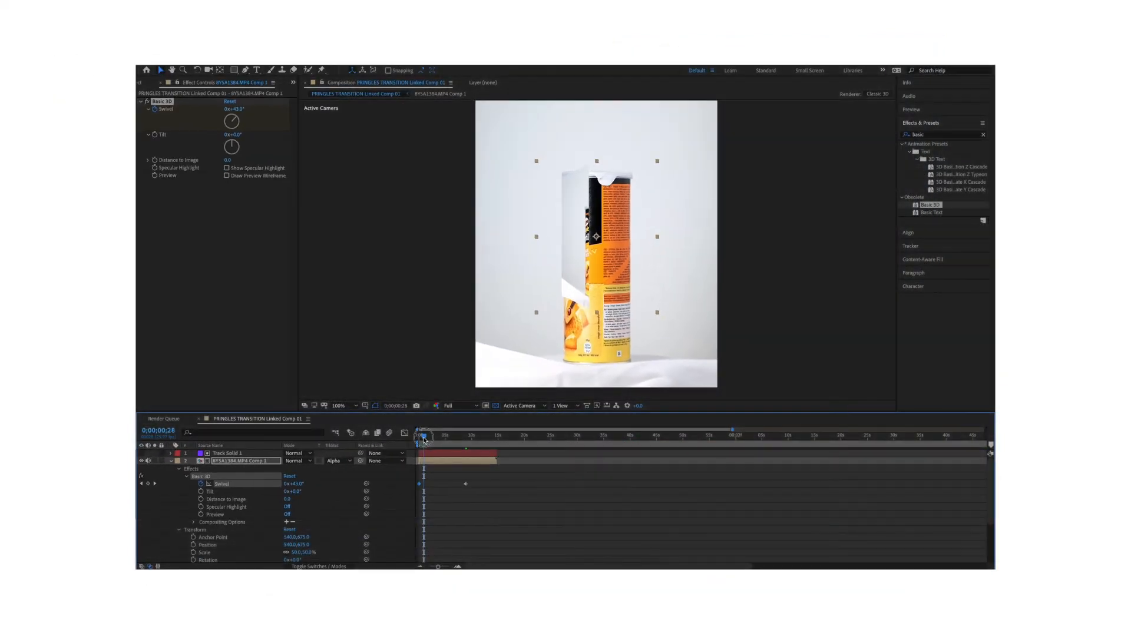
left_click(422, 437)
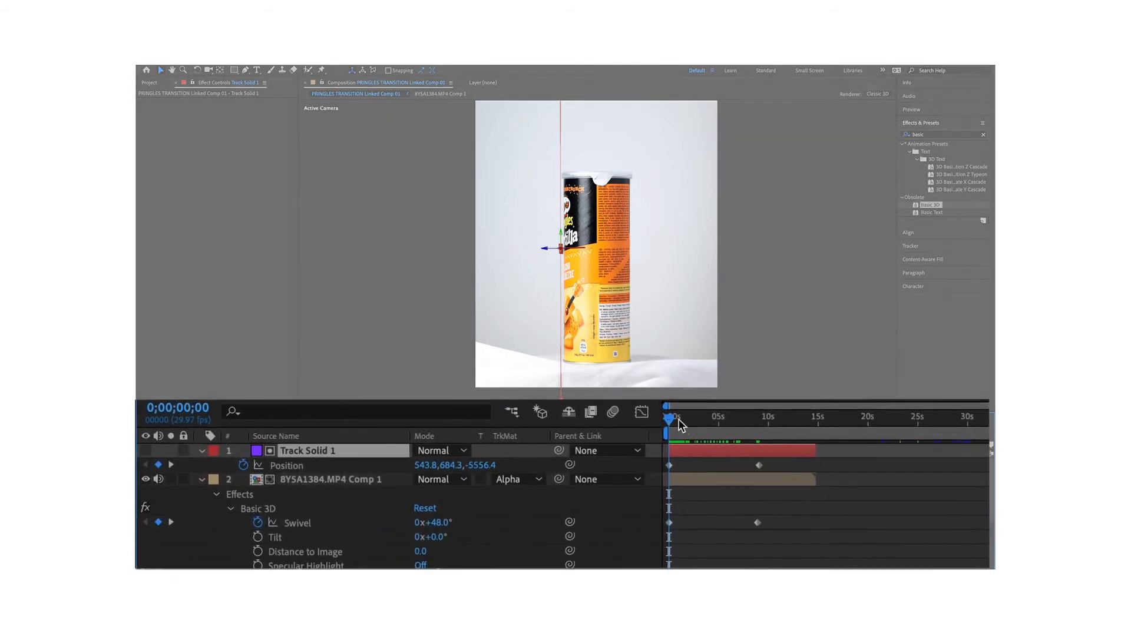
Keyframe Track Solid 1's Z position at -5599.3 at 0;00;02;24 and check the following frames
left_click(432, 435)
left_click_drag(684, 423, 702, 426)
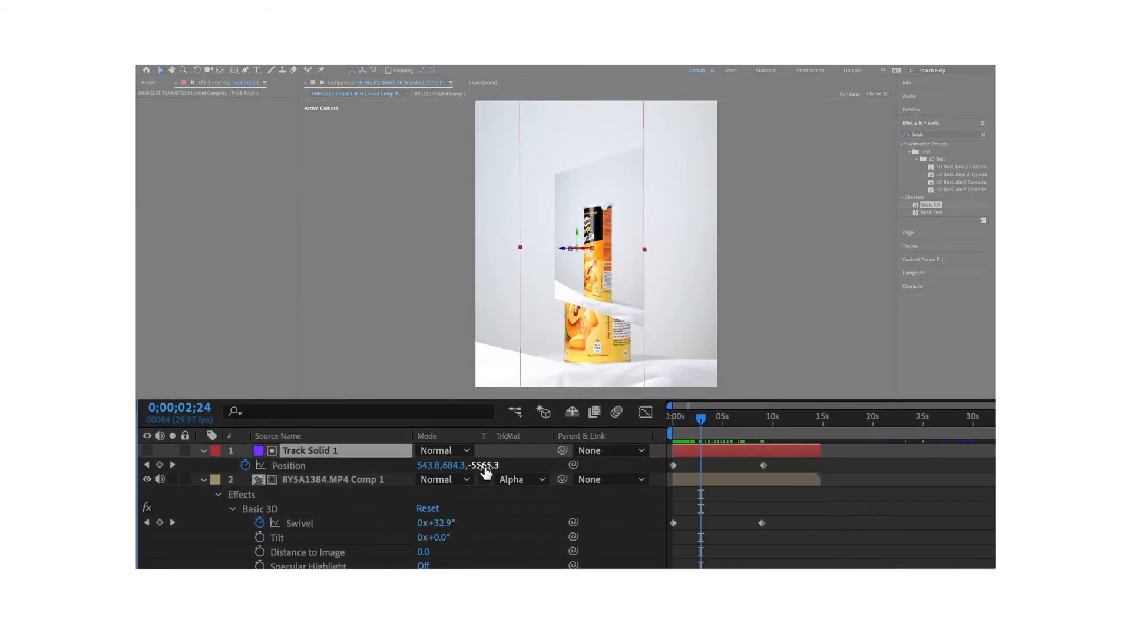
left_click_drag(490, 465, 462, 467)
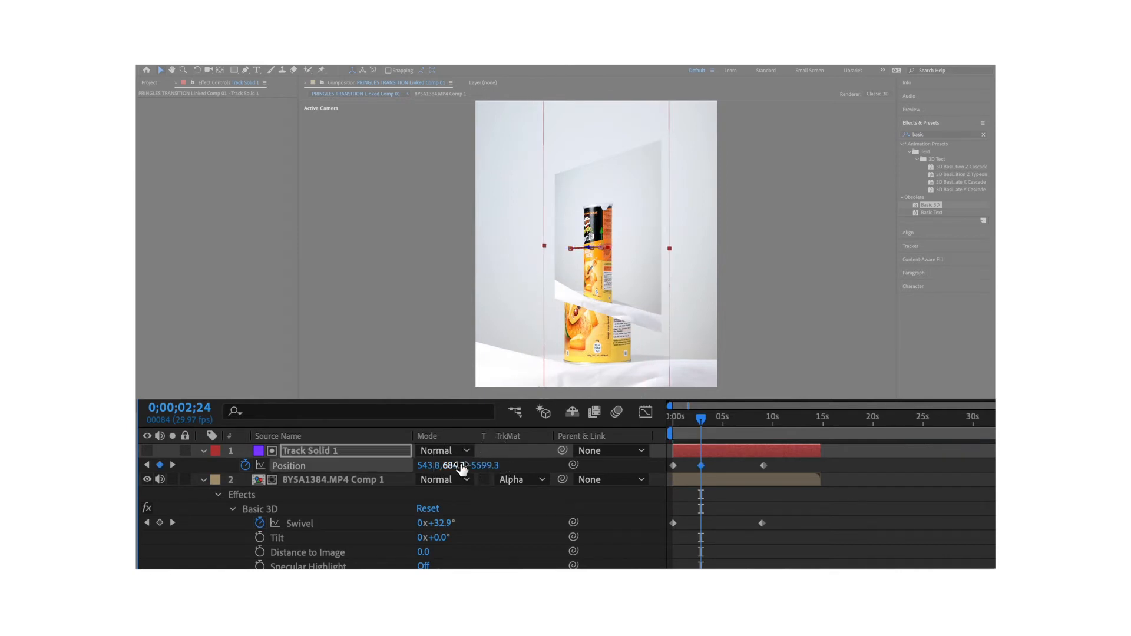
left_click_drag(701, 420, 754, 425)
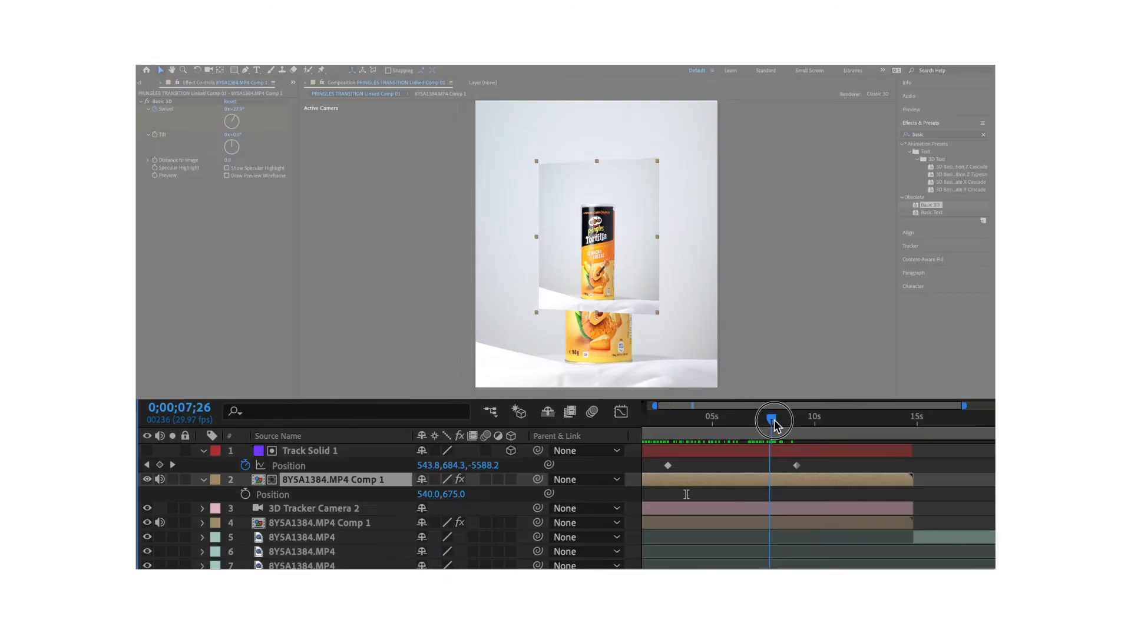
Keyframe the matted 8YSA1384.MP4 Comp 1 layer's position at 540, 675 at 0;00;09;03
left_click_drag(774, 425, 781, 427)
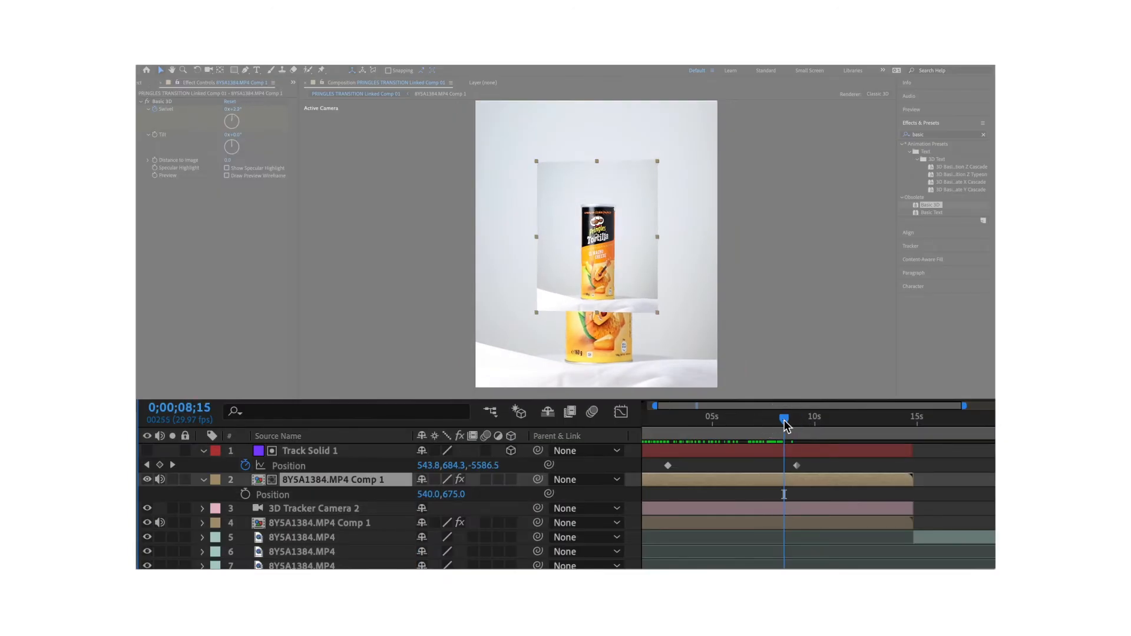
key("k")
left_click(245, 495)
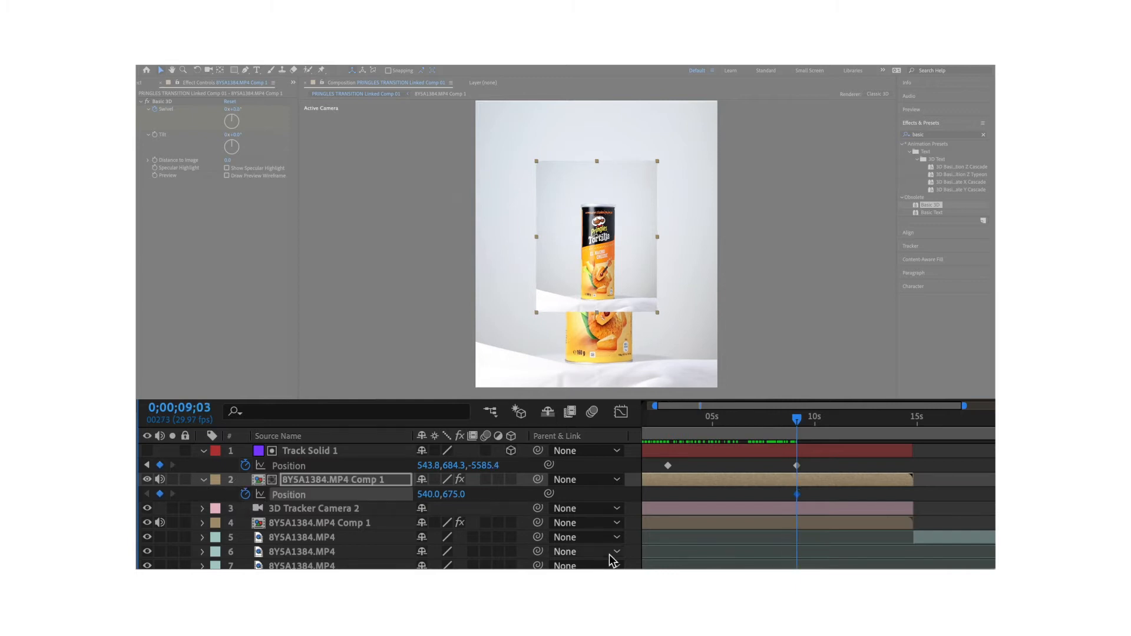
scroll(664, 546, "left", 3)
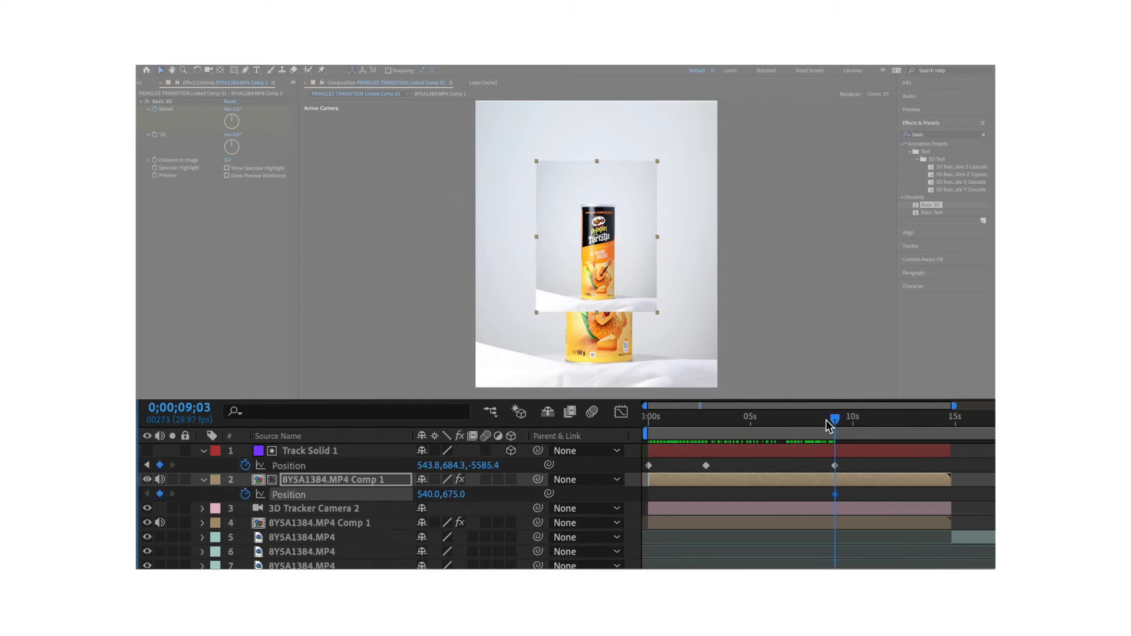
Add a position keyframe of 468, 675 to the matted layer and move it to the composition's start
left_click_drag(810, 425, 675, 427)
left_click_drag(453, 495, 367, 494)
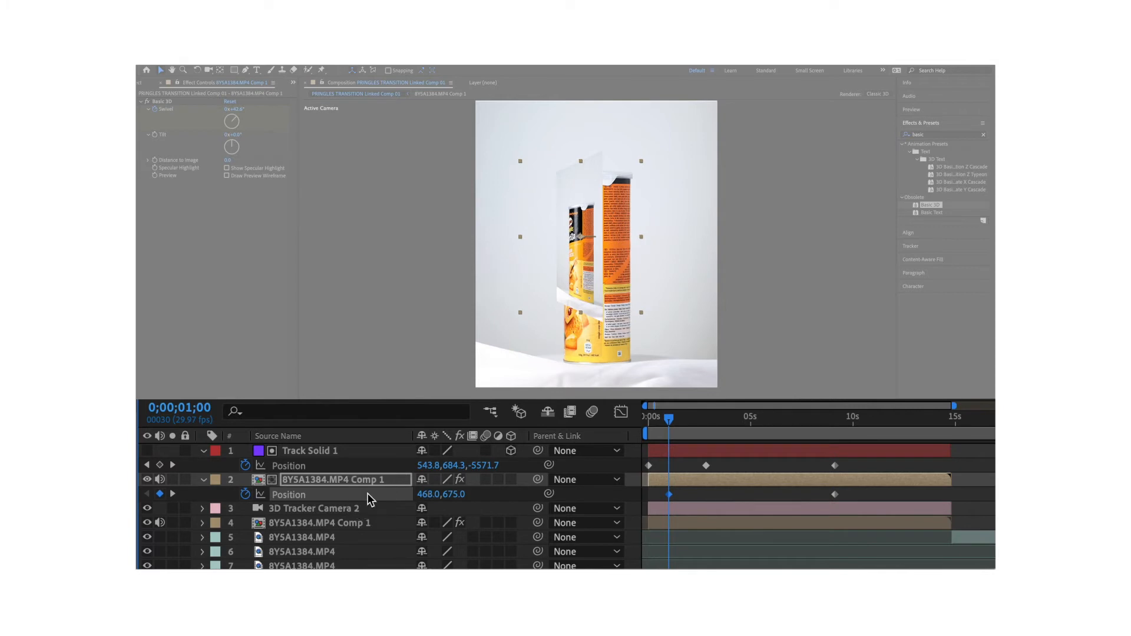
left_click_drag(670, 497, 649, 494)
left_click(668, 420)
left_click_drag(668, 420, 826, 435)
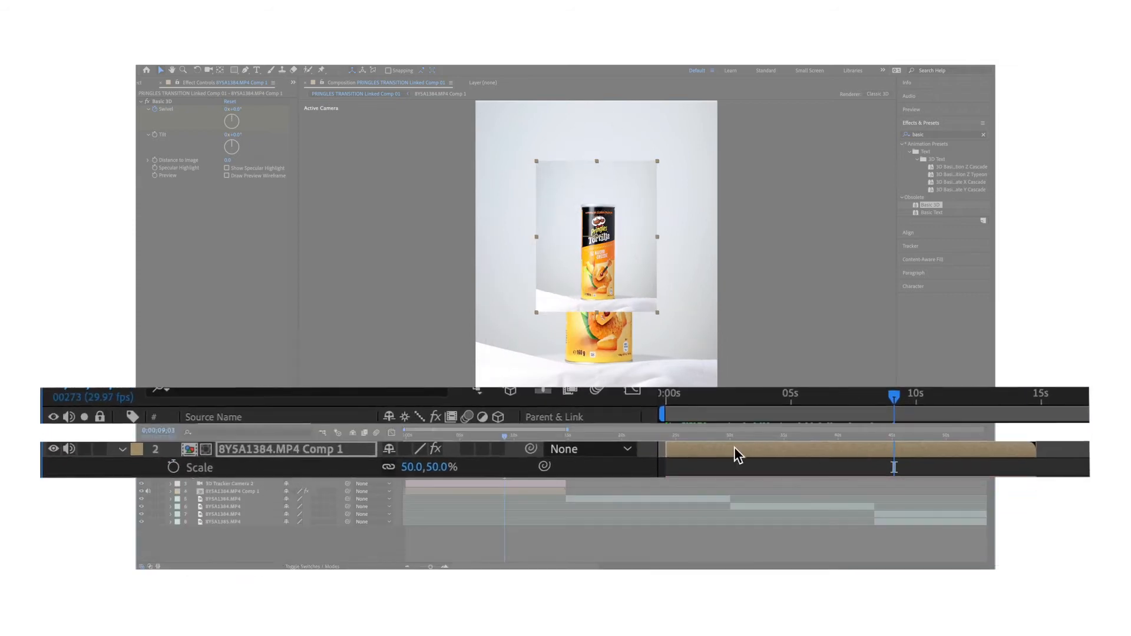
Keyframe the matted layer's scale at 50% at the start and 150% at the layer's end, 0;00;14;23
left_click(684, 393)
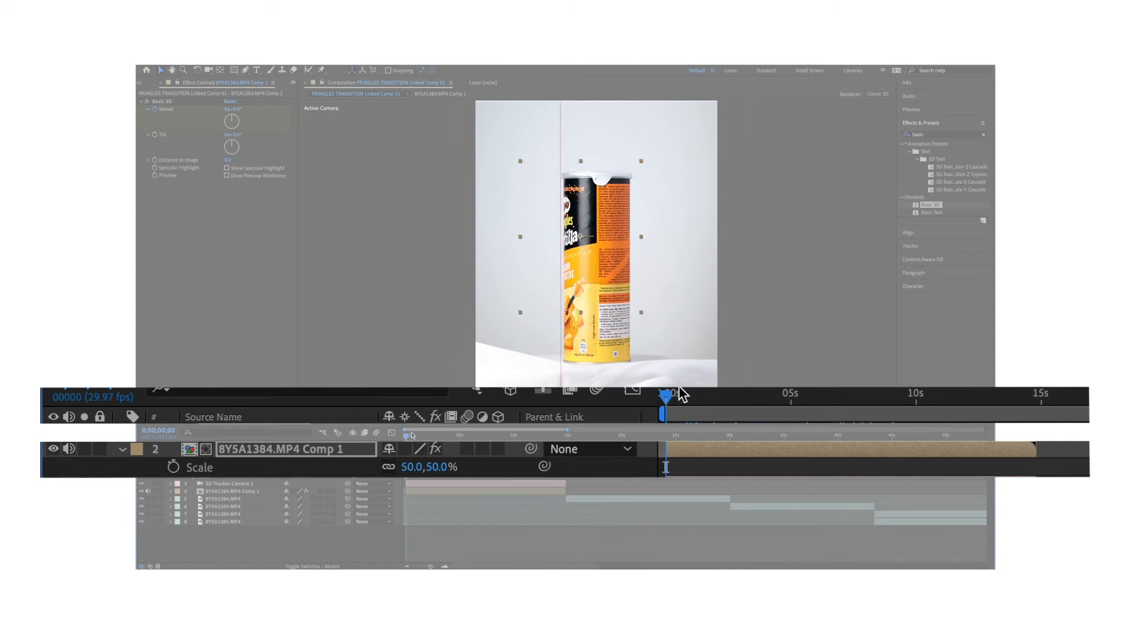
left_click(172, 467)
left_click_drag(670, 396, 1033, 402)
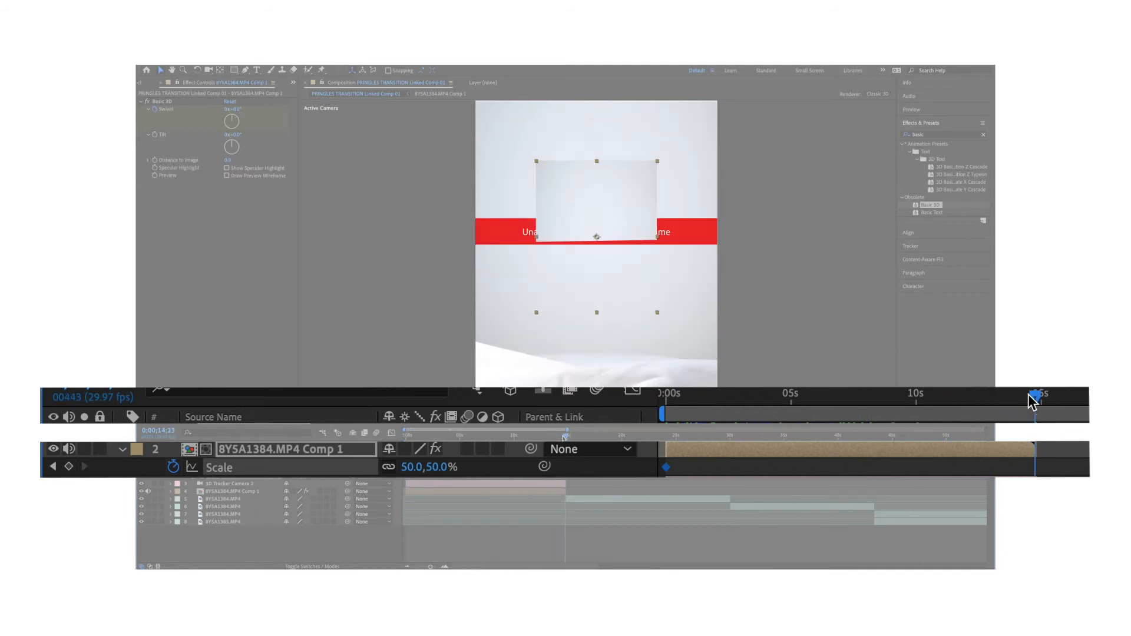
left_click(434, 468)
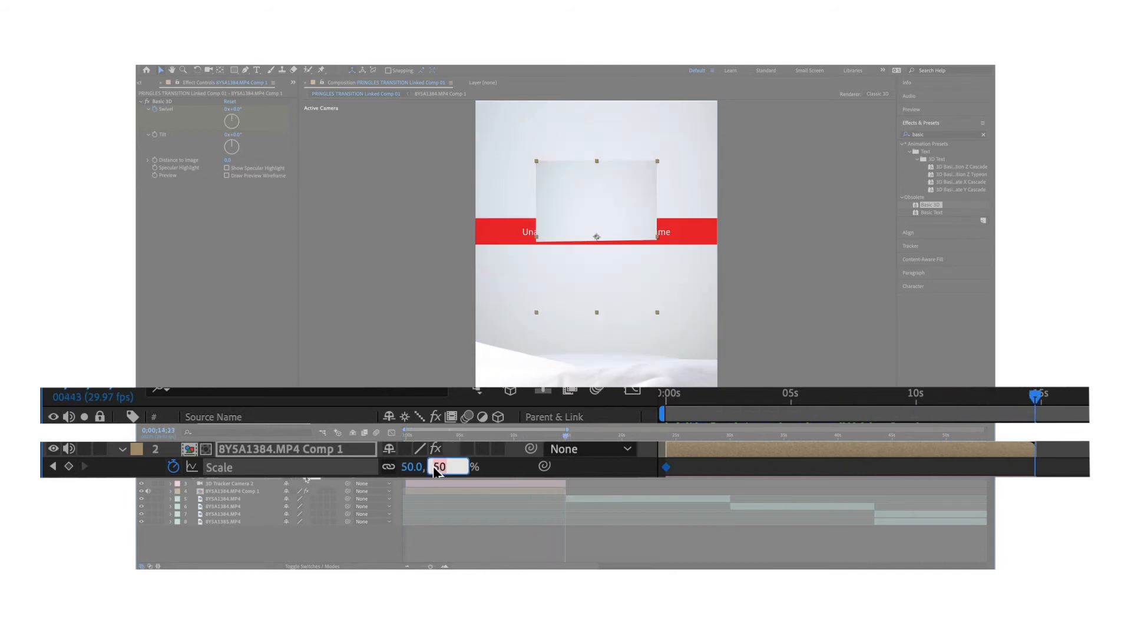
key("Return")
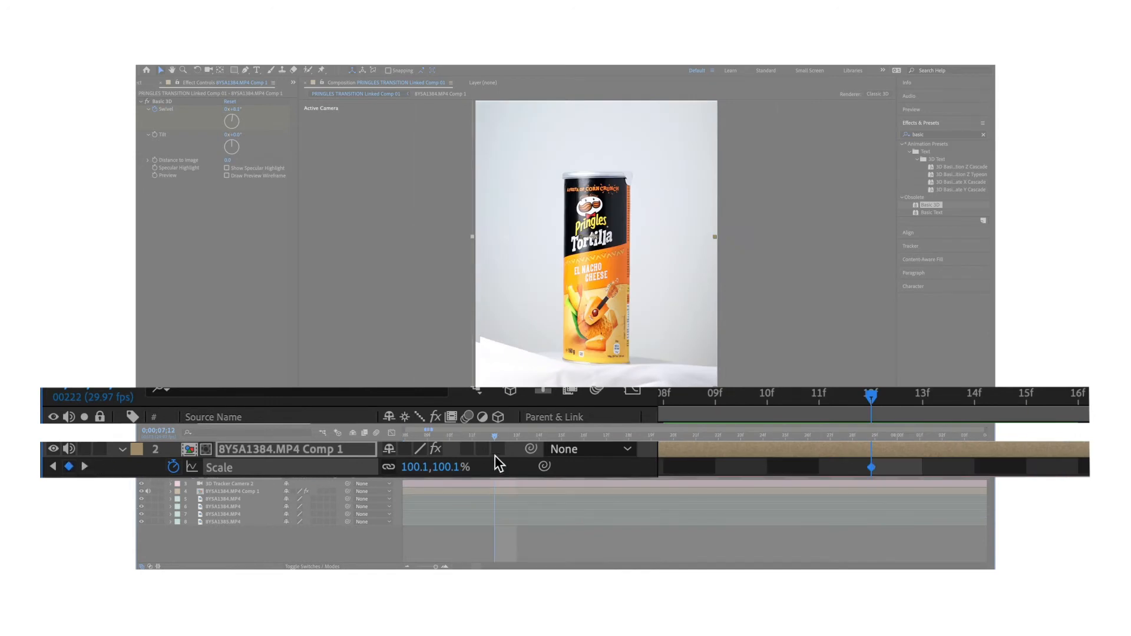
Set the matted layer's scale keyframe at 0;00;07;12 to exactly 100%
left_click(414, 467)
type("1")
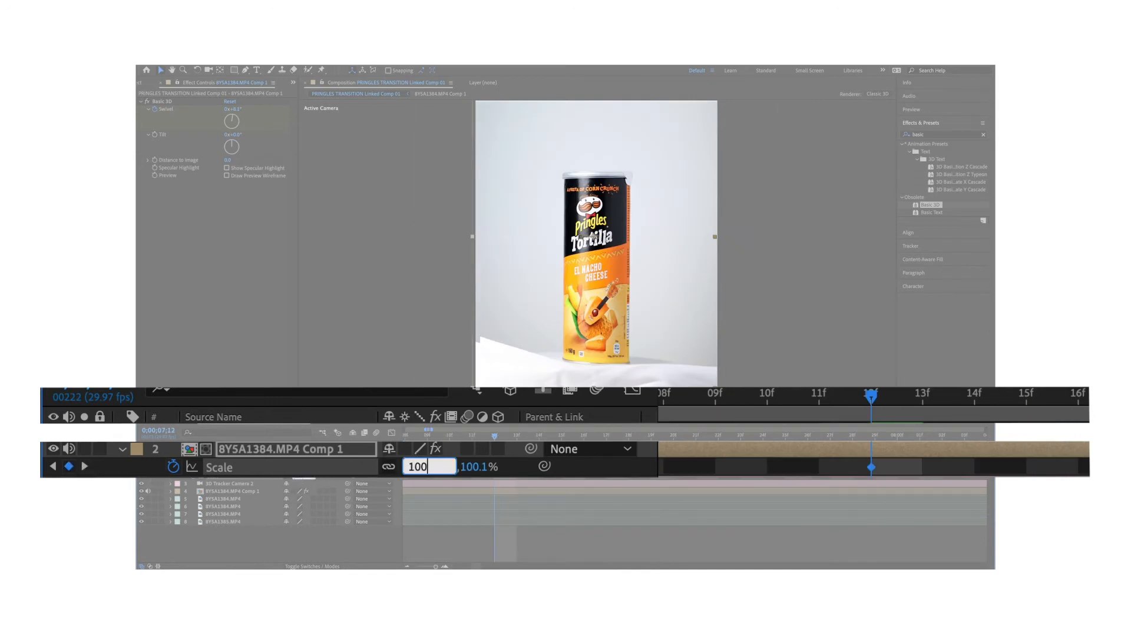
key("Return")
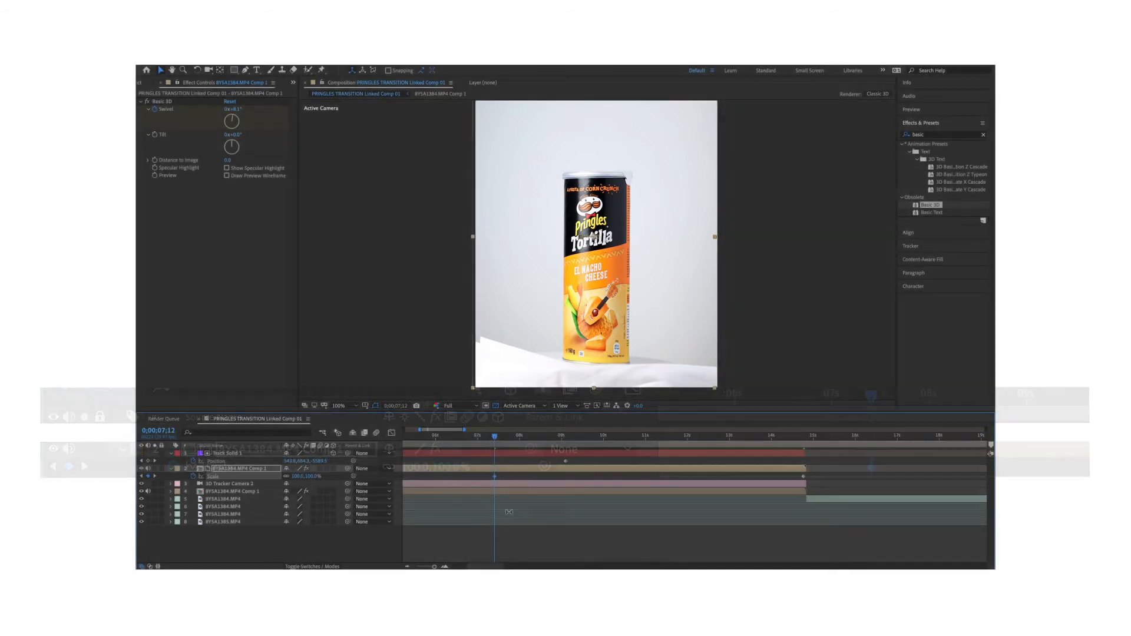
Copy the matted layer's scale keyframes to the lower Comp 1 layer and shift the copies earlier so the 100% keyframe sits at the start
key("minus")
key("minus")
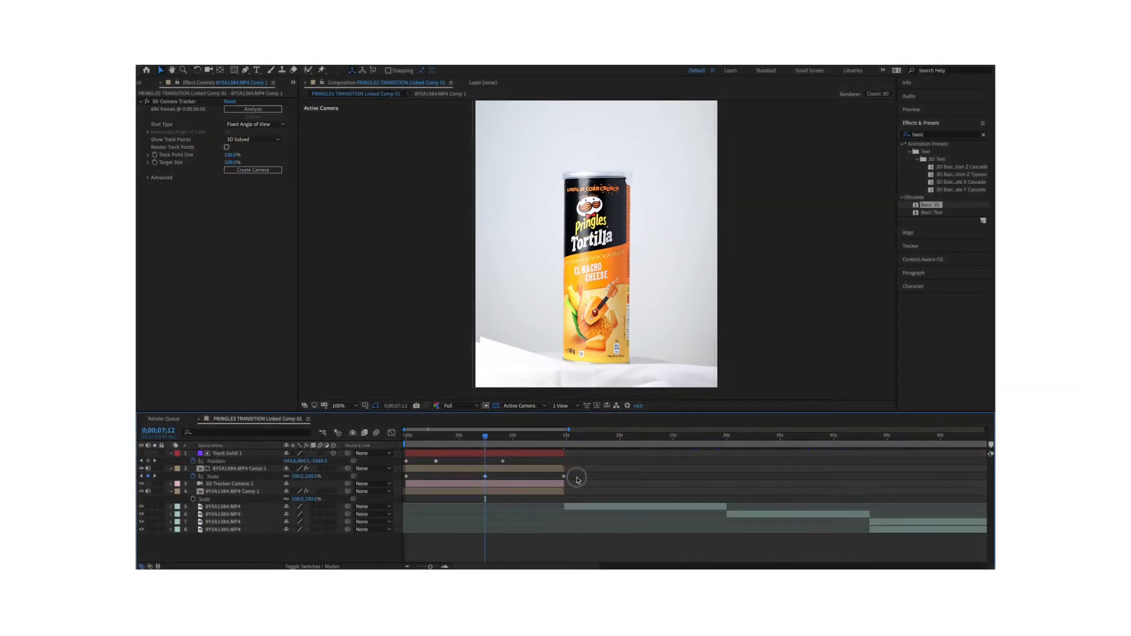
left_click_drag(578, 476, 404, 478)
key("ctrl+c")
key("Home")
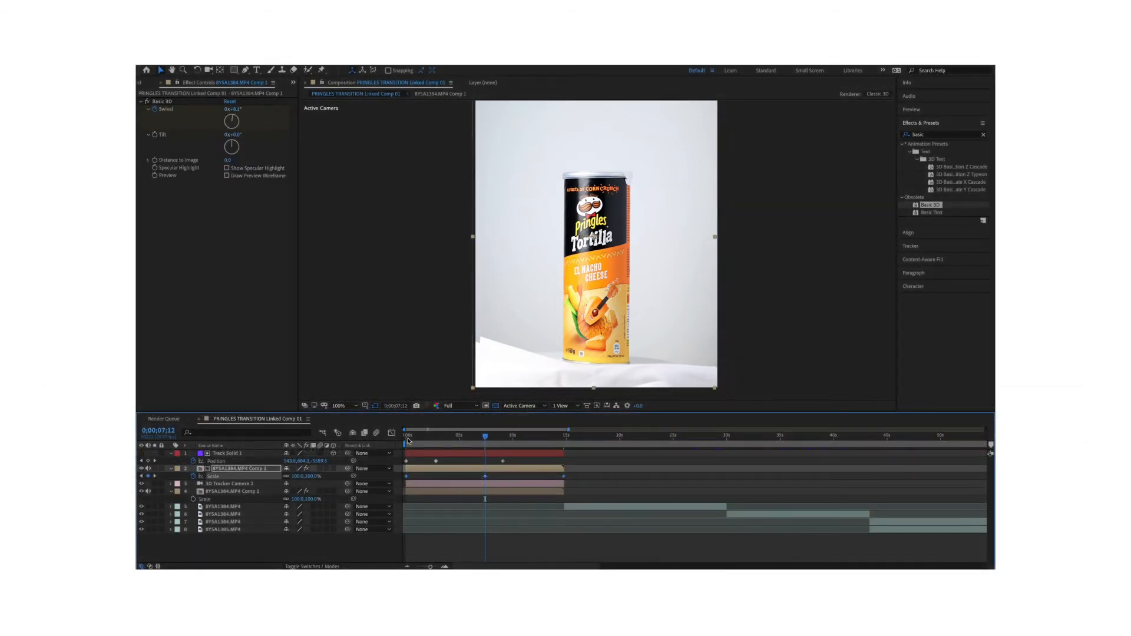
left_click(485, 491)
key("ctrl+v")
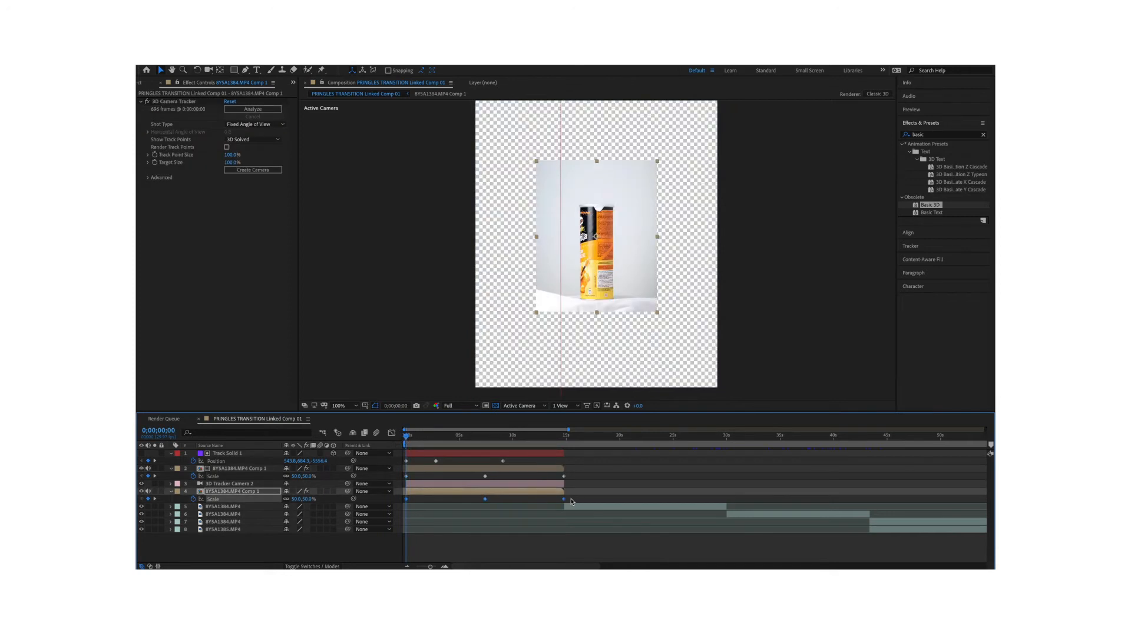
left_click_drag(564, 499, 491, 501)
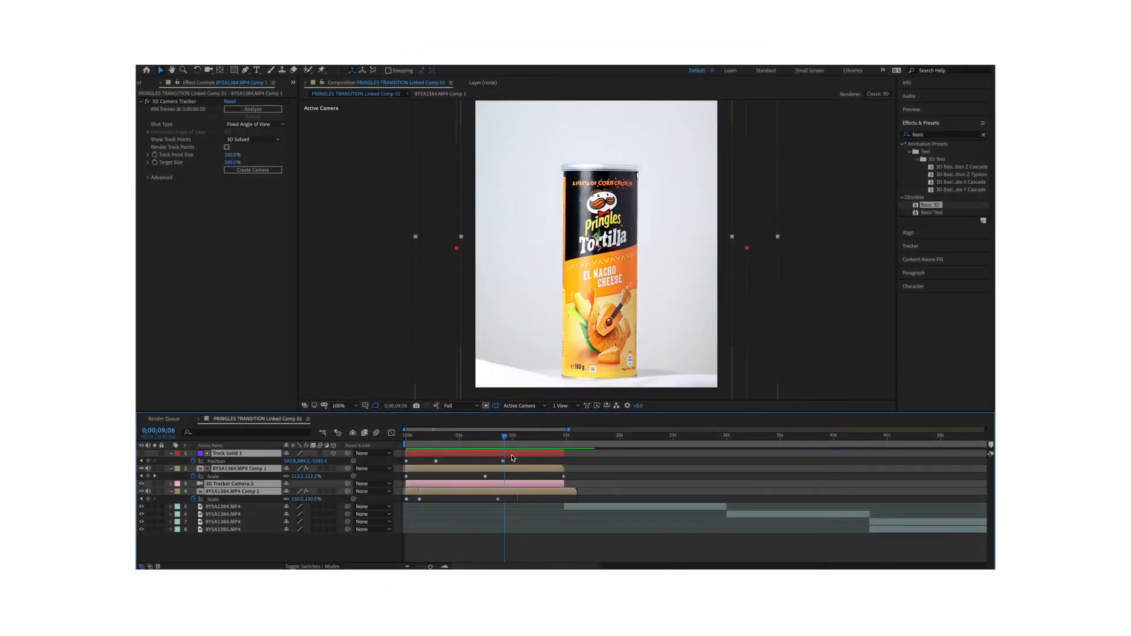
Duplicate Track Solid 1, both Comp 1 layers and the tracker camera, stack the copies on top and start them with the second clip
key("ctrl+d")
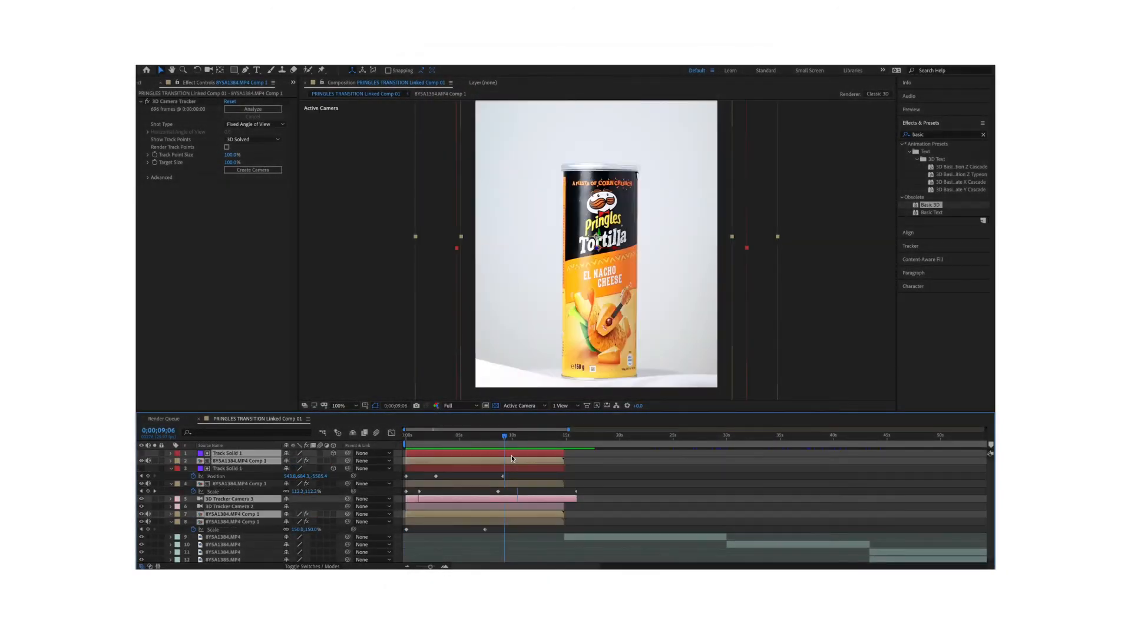
left_click_drag(215, 516, 216, 469)
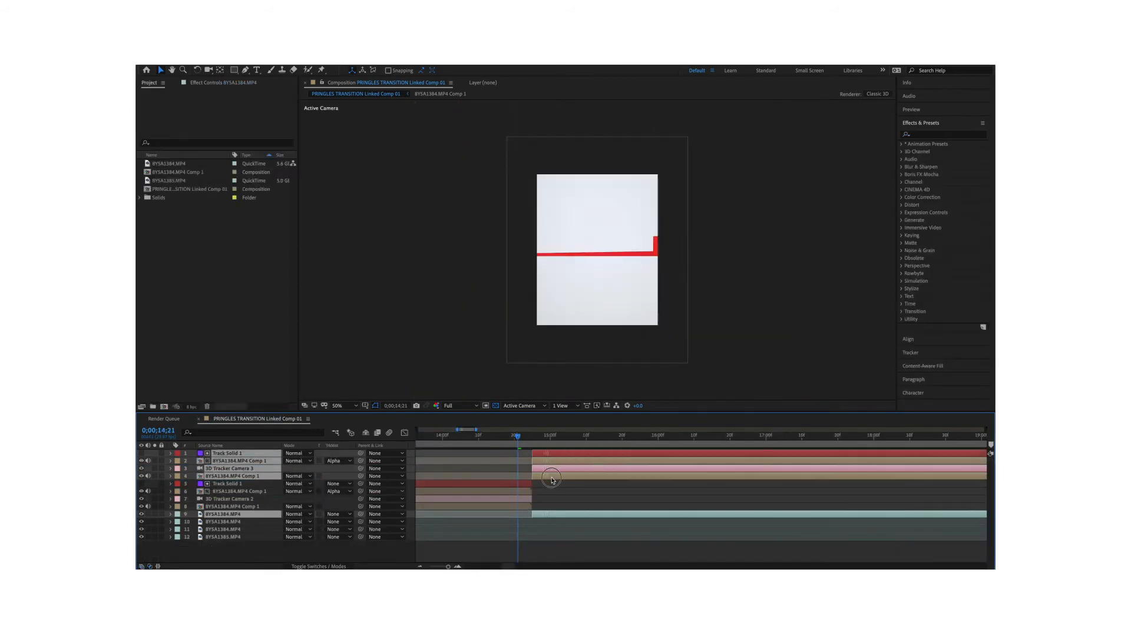
Pre-compose the second 8YSA1384.MP4 clip with all attributes moved, and place it directly beneath the duplicated lower Comp 1 layer
scroll(552, 481, "down", 3)
right_click(537, 515)
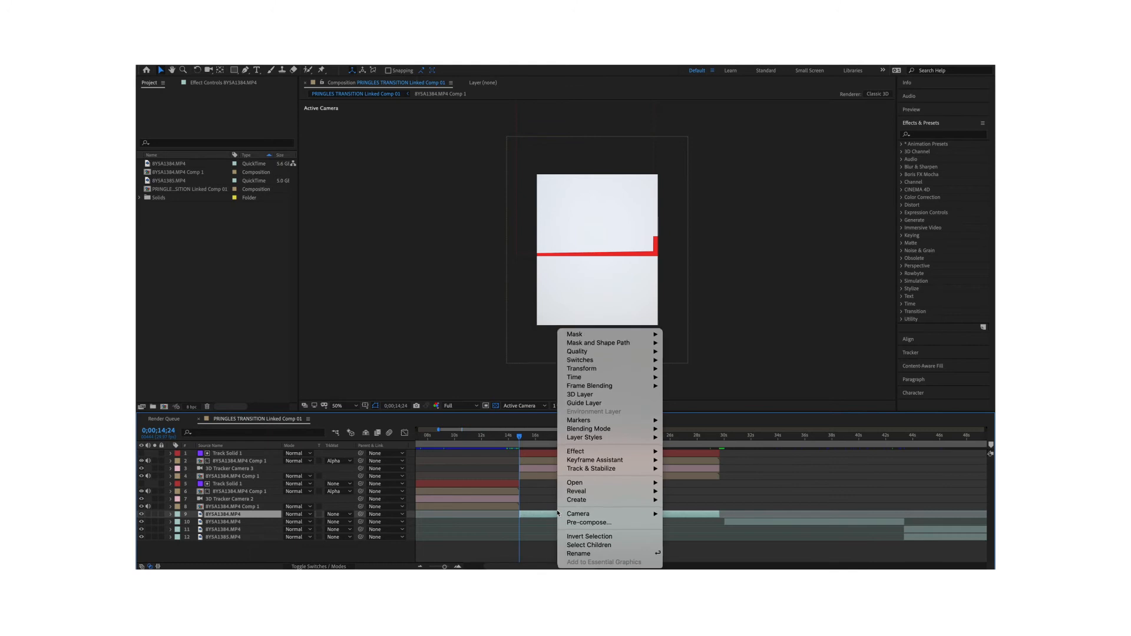
left_click(579, 509)
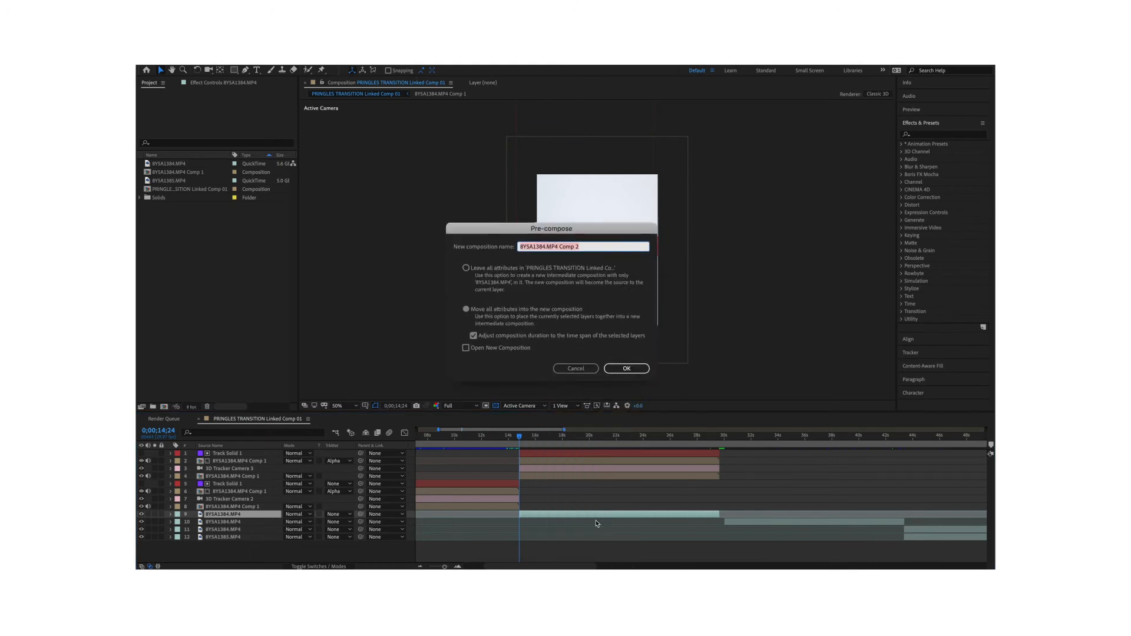
left_click(685, 419)
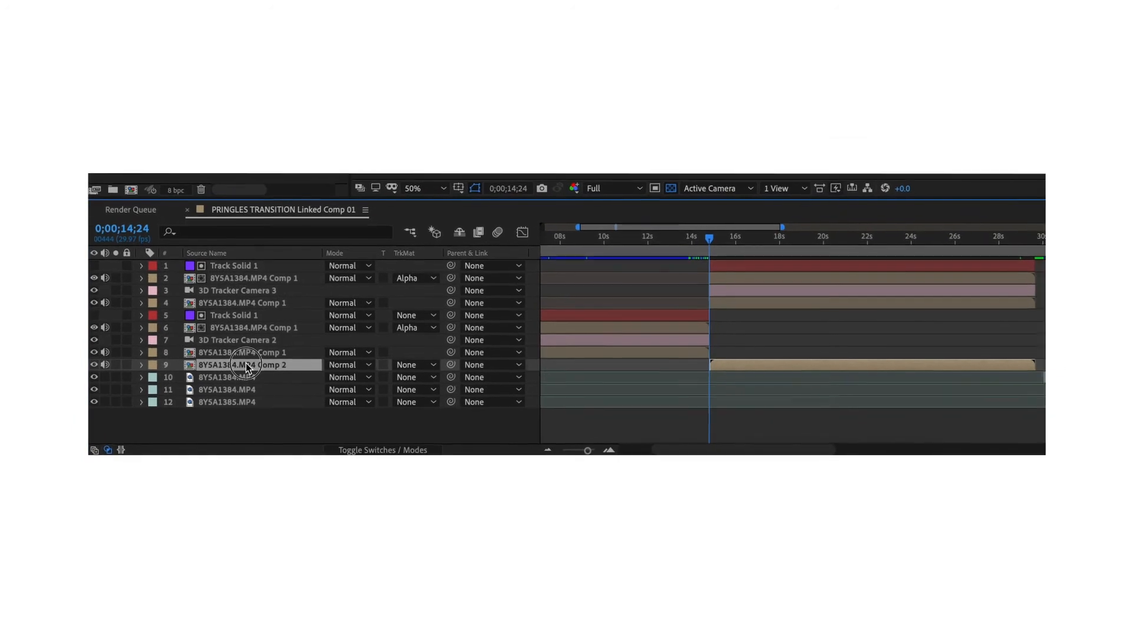
left_click_drag(234, 509, 235, 477)
left_click_drag(247, 312, 256, 313)
Copy the upper Comp 1 backing layer's scale keyframes to 8YSA1384.MP4 Comp 2 with the 100% keyframe at 0;00;14;26, and remove that Comp 1 layer
left_click(736, 302)
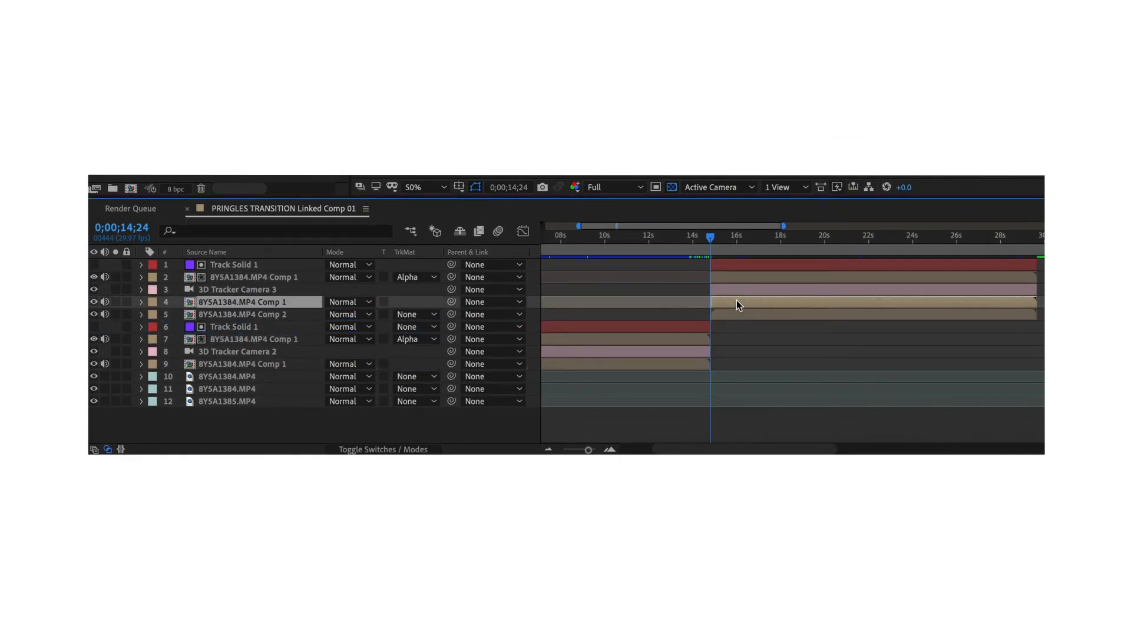
key("u")
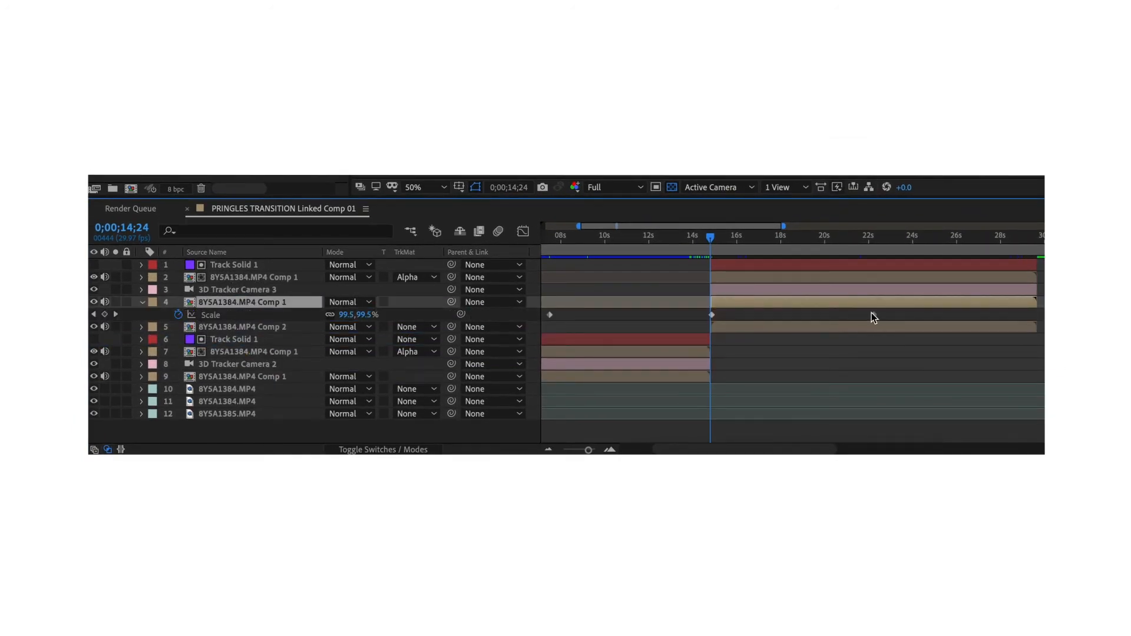
left_click_drag(710, 238, 714, 238)
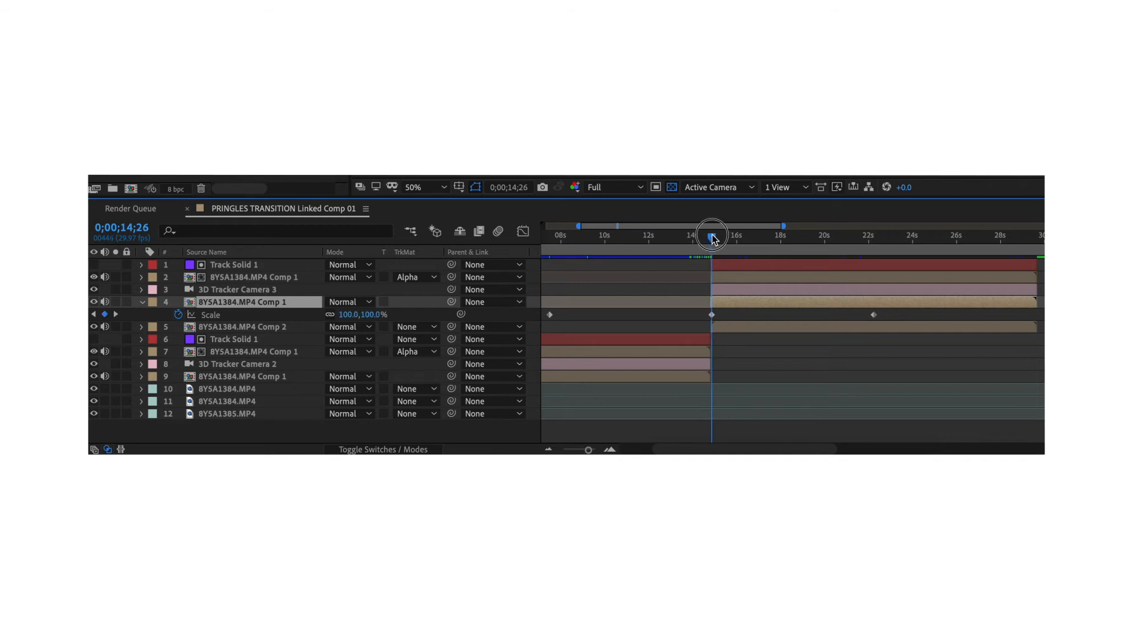
left_click_drag(914, 317, 549, 313)
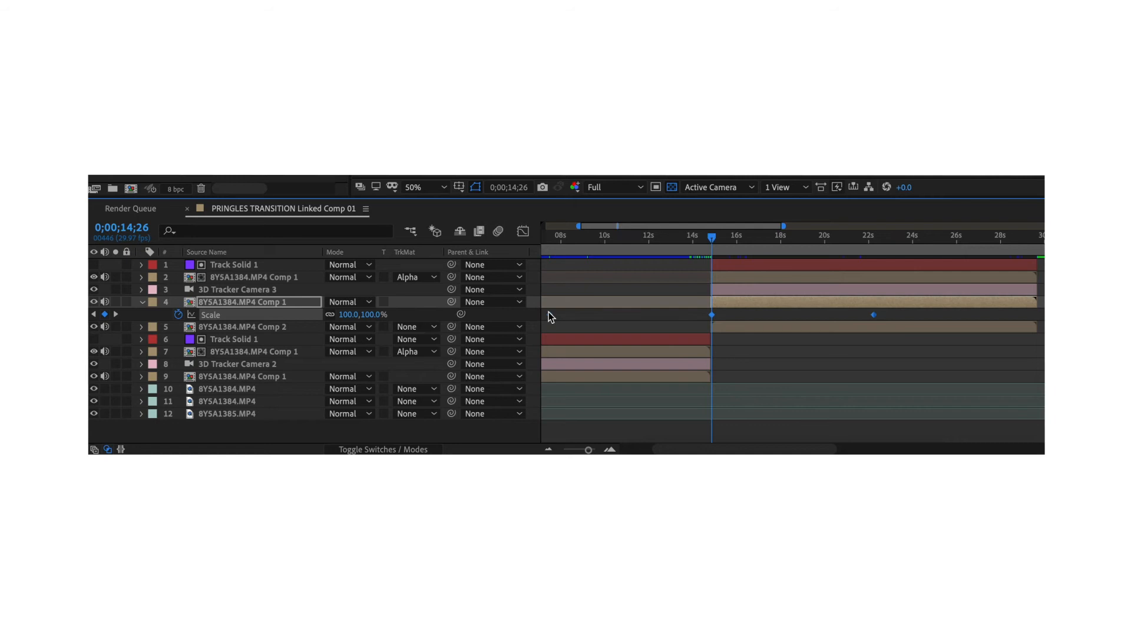
left_click(747, 327)
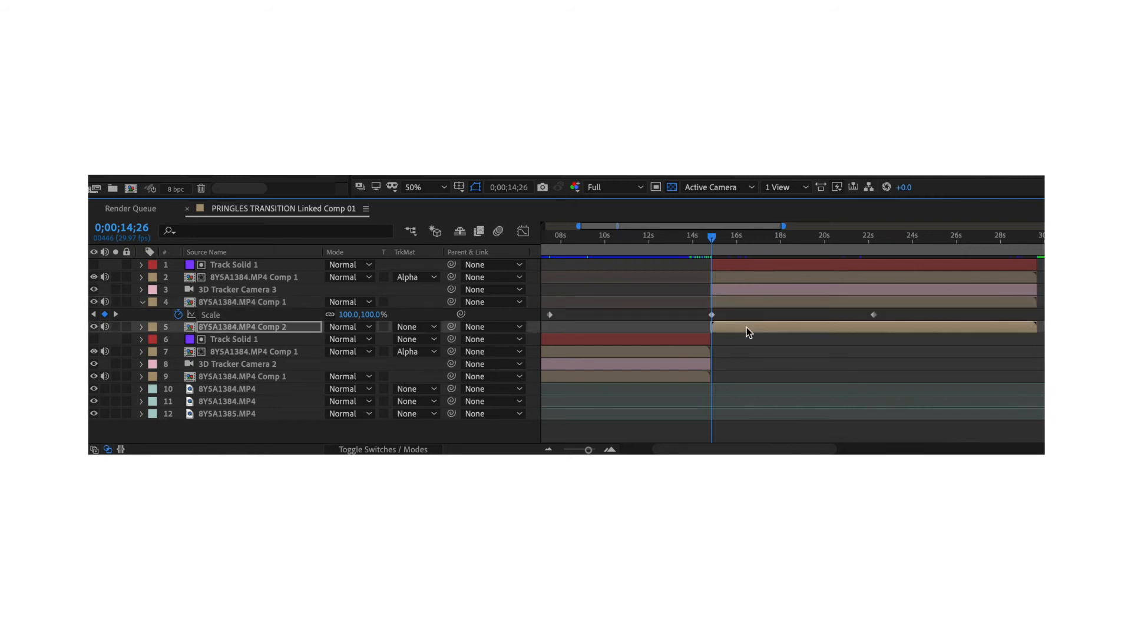
key("ctrl+v")
left_click_drag(875, 341, 716, 343)
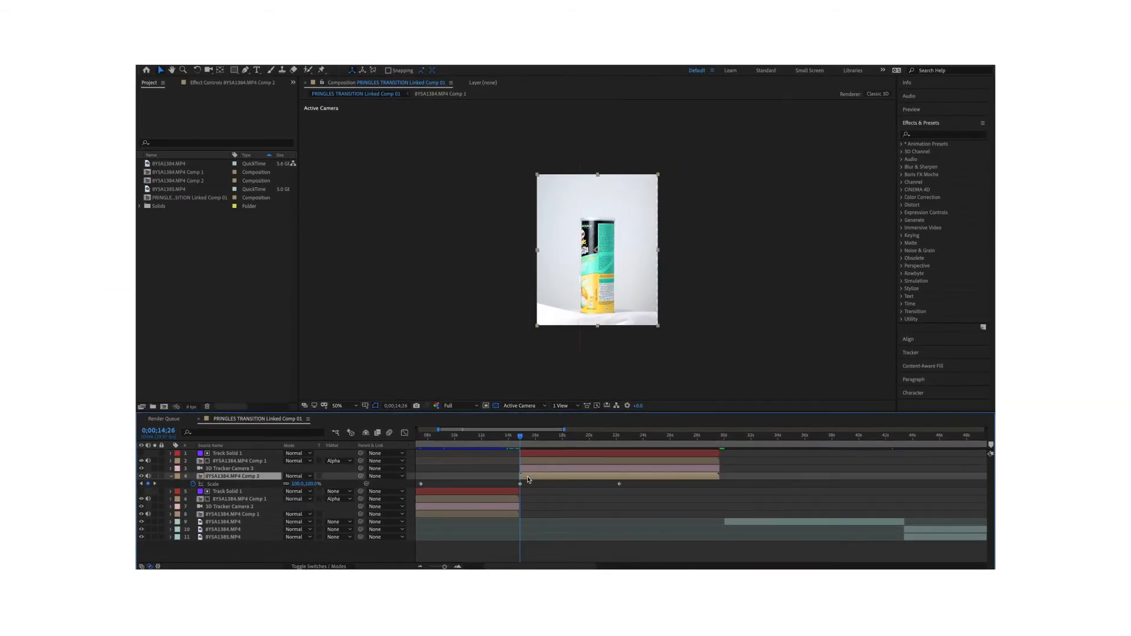
Duplicate 8YSA1384.MP4 Comp 2, place the copy above 3D Tracker Camera 3 and shift its scale keyframes to start at 0;00;14;26
left_click_drag(249, 480, 250, 469)
key("u")
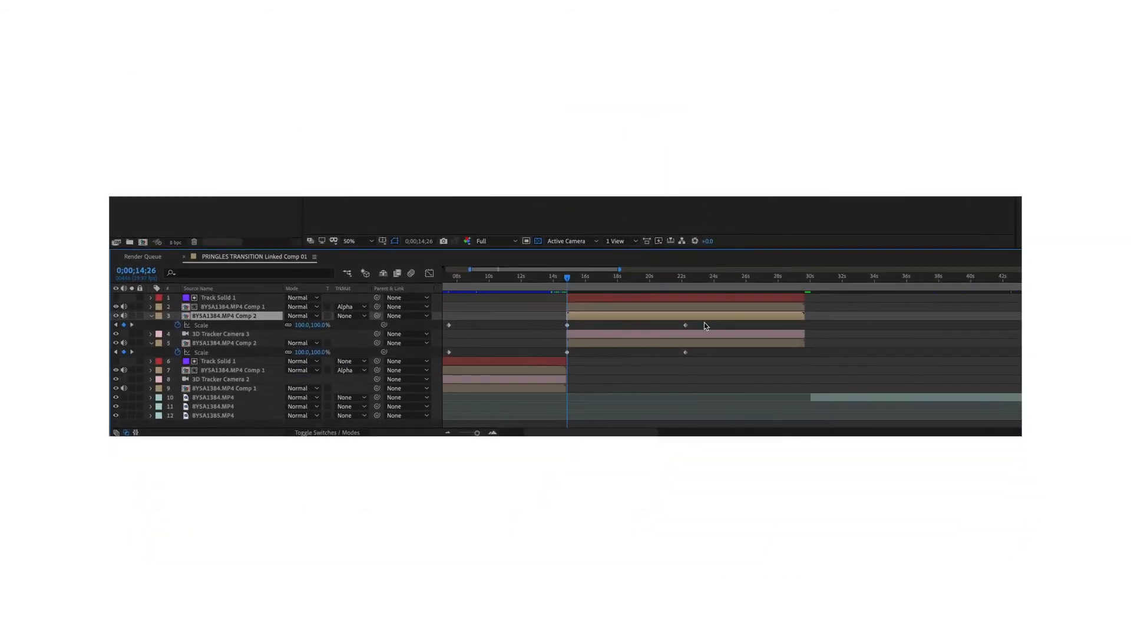
left_click_drag(635, 473, 416, 476)
left_click_drag(445, 310, 445, 309)
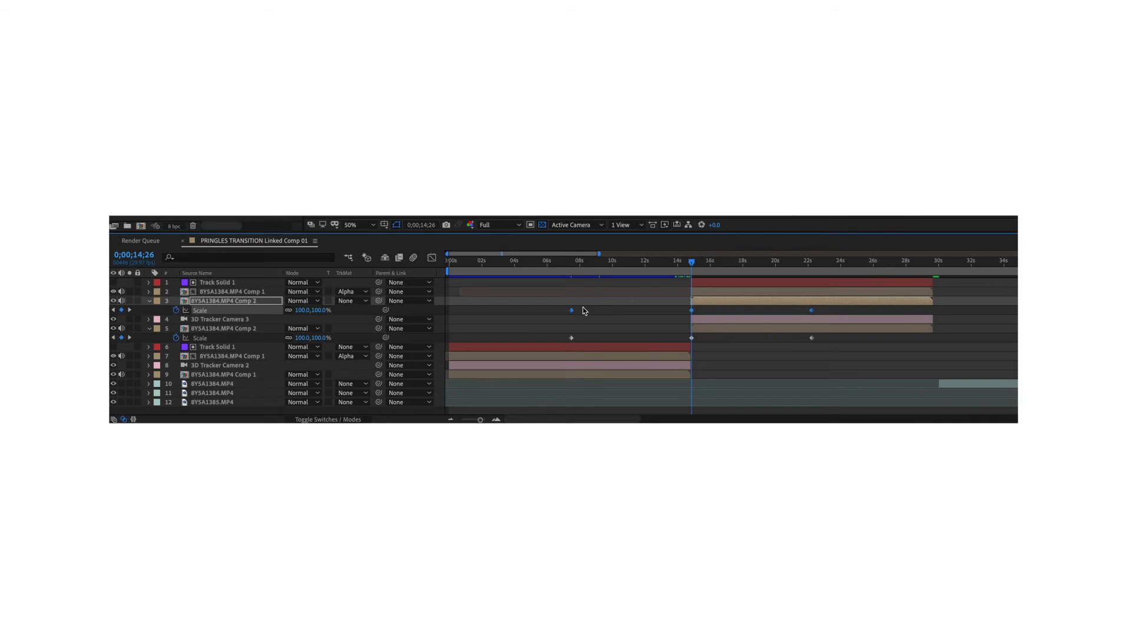
left_click_drag(572, 311, 691, 311)
Delete the second clip's matted Comp 1 layer and give the upper 8YSA1384.MP4 Comp 2 an alpha matte from Track Solid 1
left_click(699, 294)
key("u")
key("Delete")
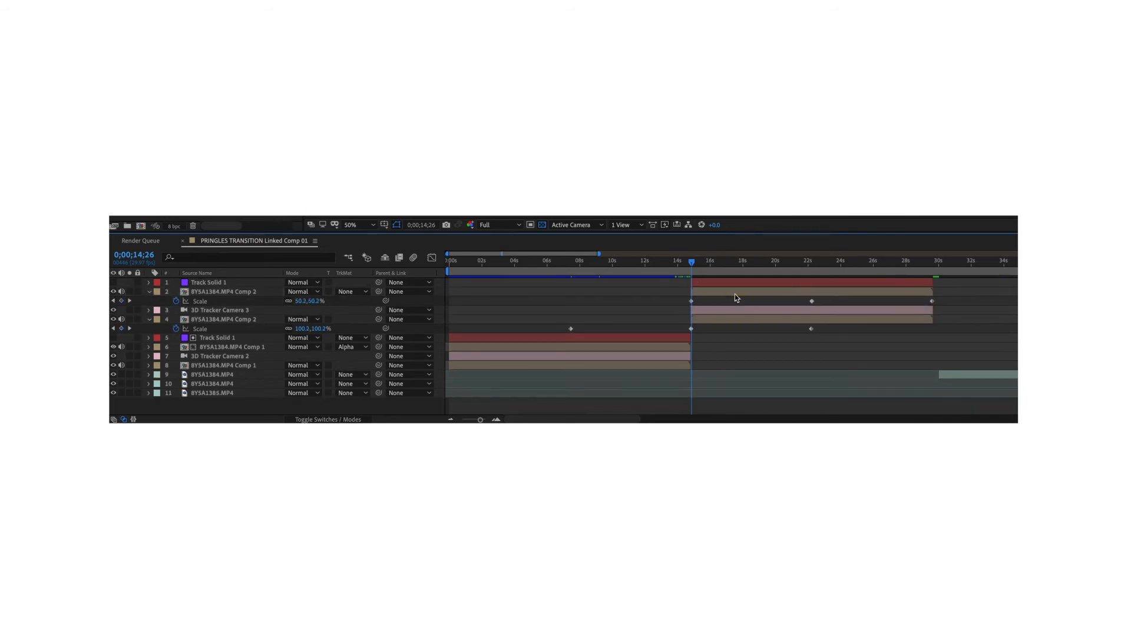
left_click(346, 296)
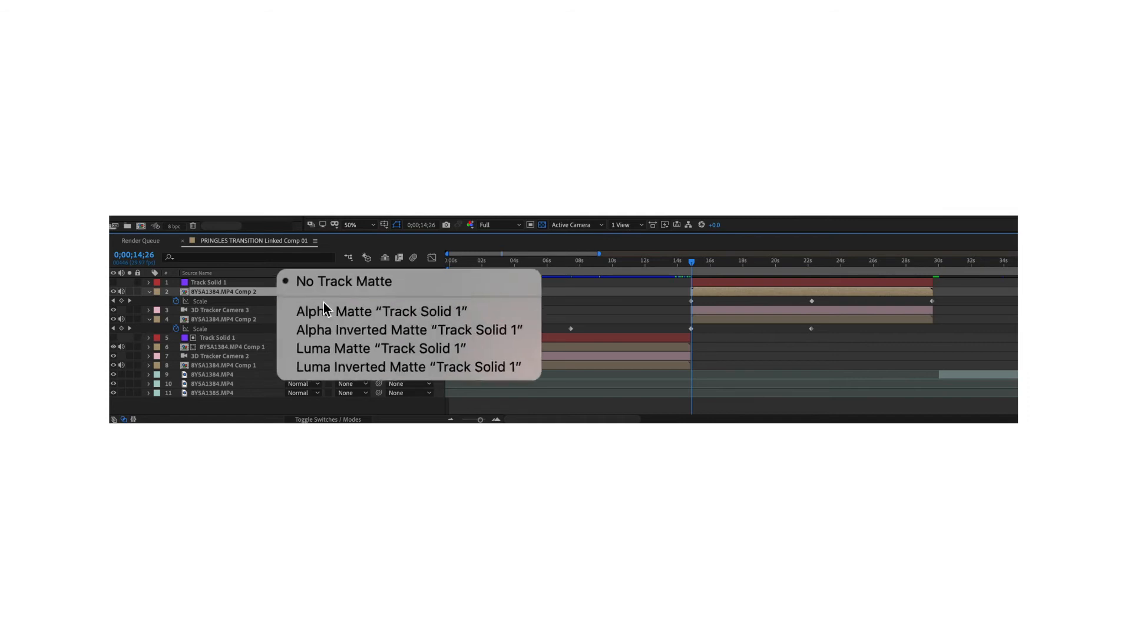
left_click(322, 309)
Pre-compose Track Solid 1, the matted Comp 2 and 3D Tracker Camera 3, and move the pre-comp to start at Comp 2's first scale keyframe
left_click(711, 284)
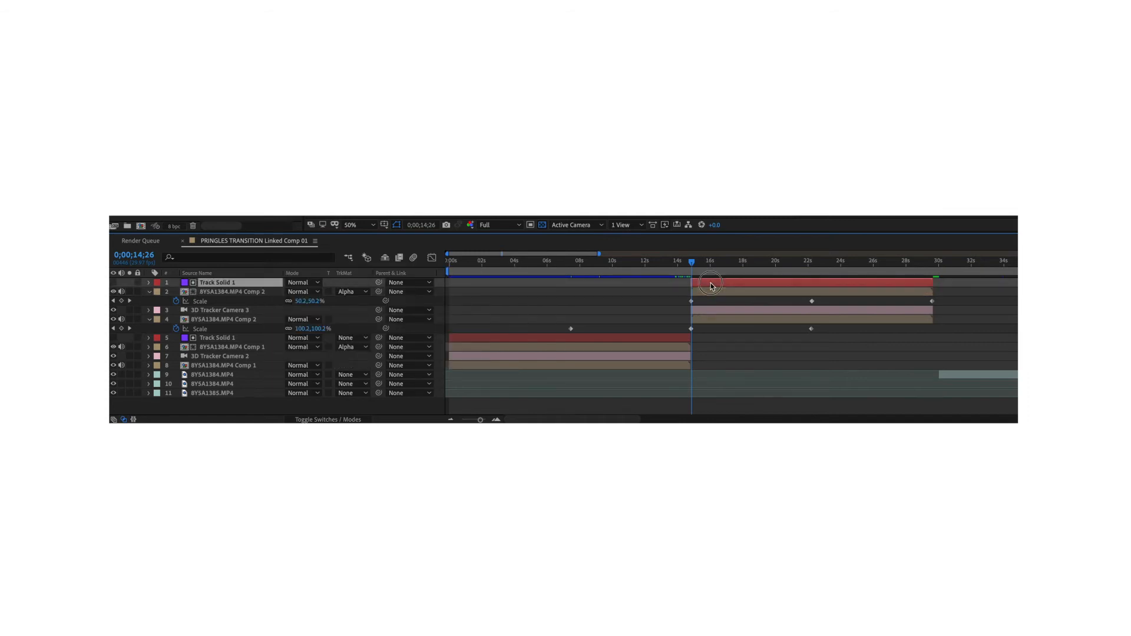
left_click(717, 310, "shift")
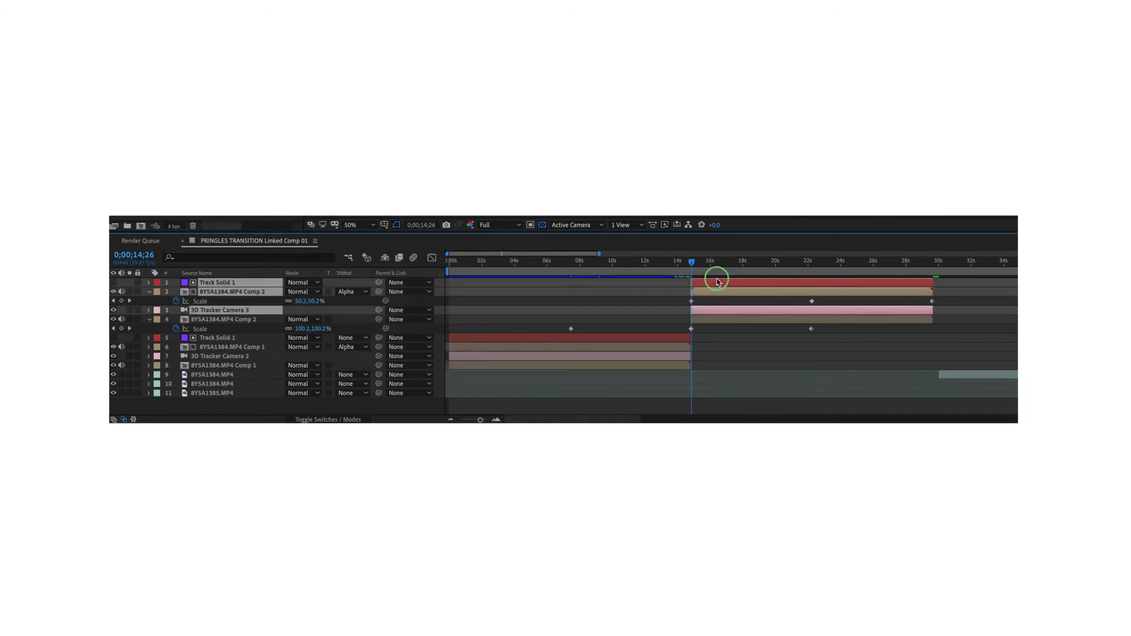
right_click(718, 282)
left_click(774, 368)
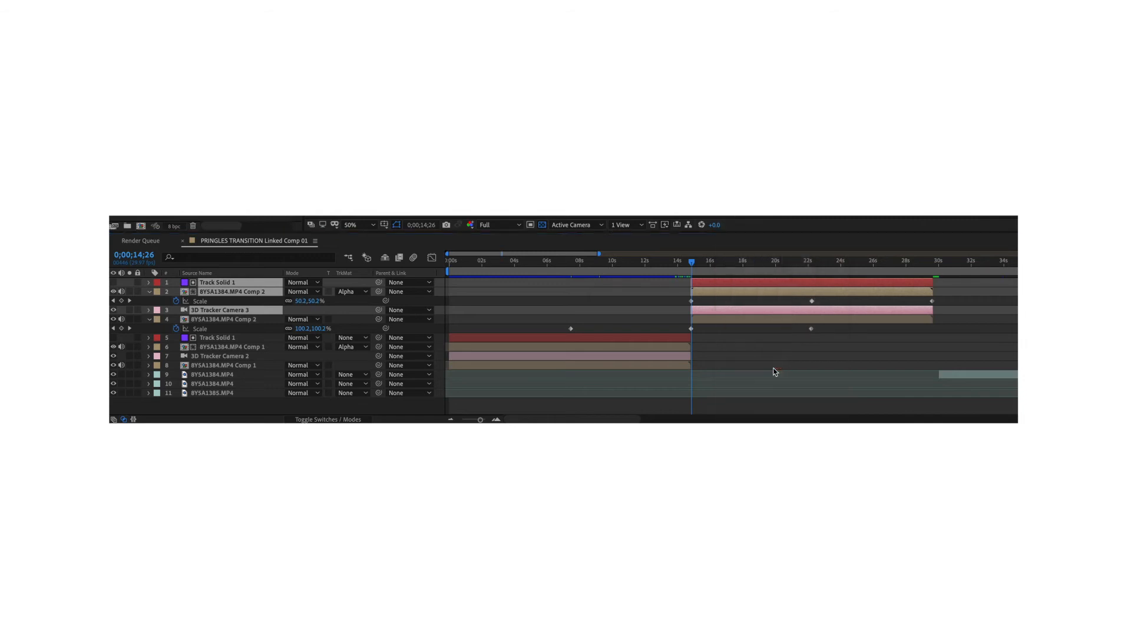
key("Return")
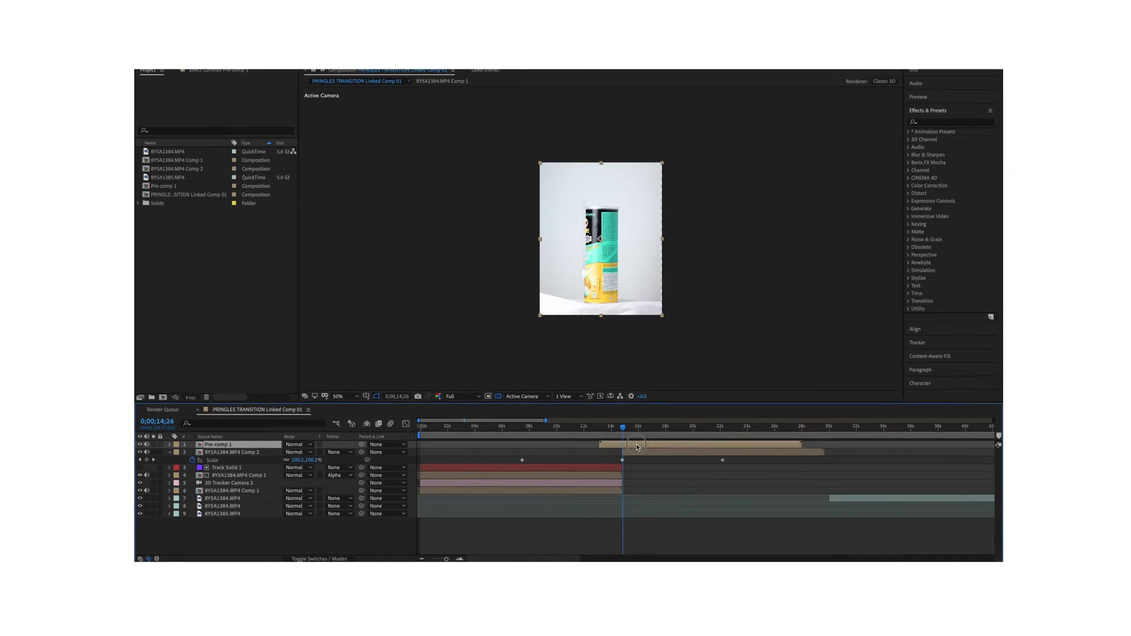
left_click_drag(737, 322, 621, 323)
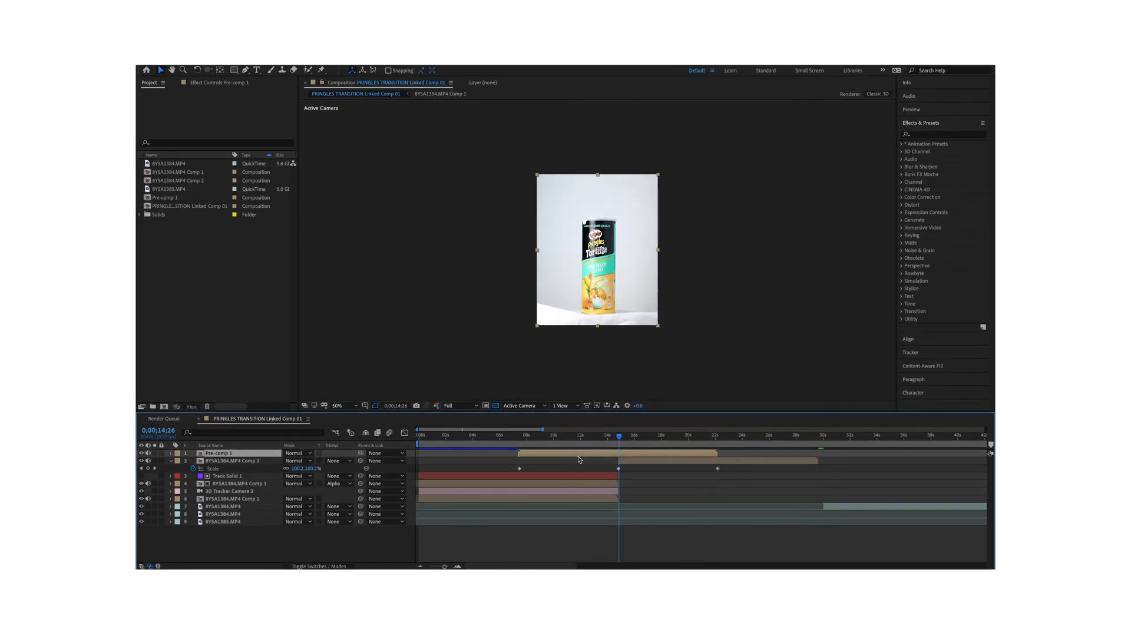
left_click_drag(523, 445, 619, 443)
Rebuild the tracked-matte setup for 8YSA1384.MP4 Comp 3 at 0;00;22;06 from copies of the first clip's matte layers, and pre-compose it
left_click(589, 478)
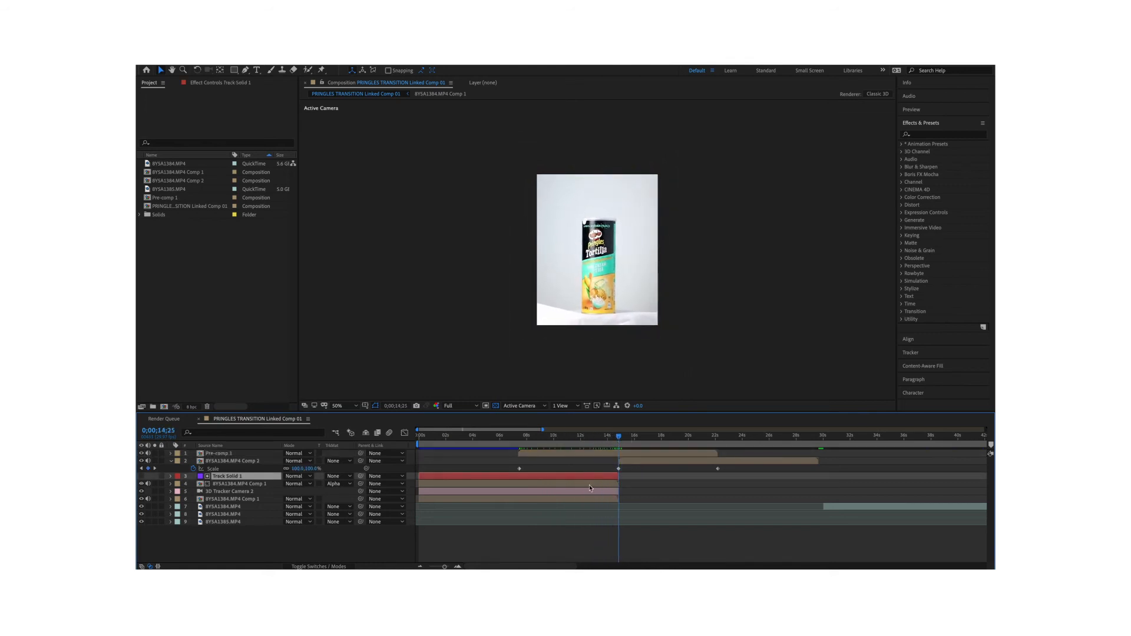
left_click(588, 493, "shift")
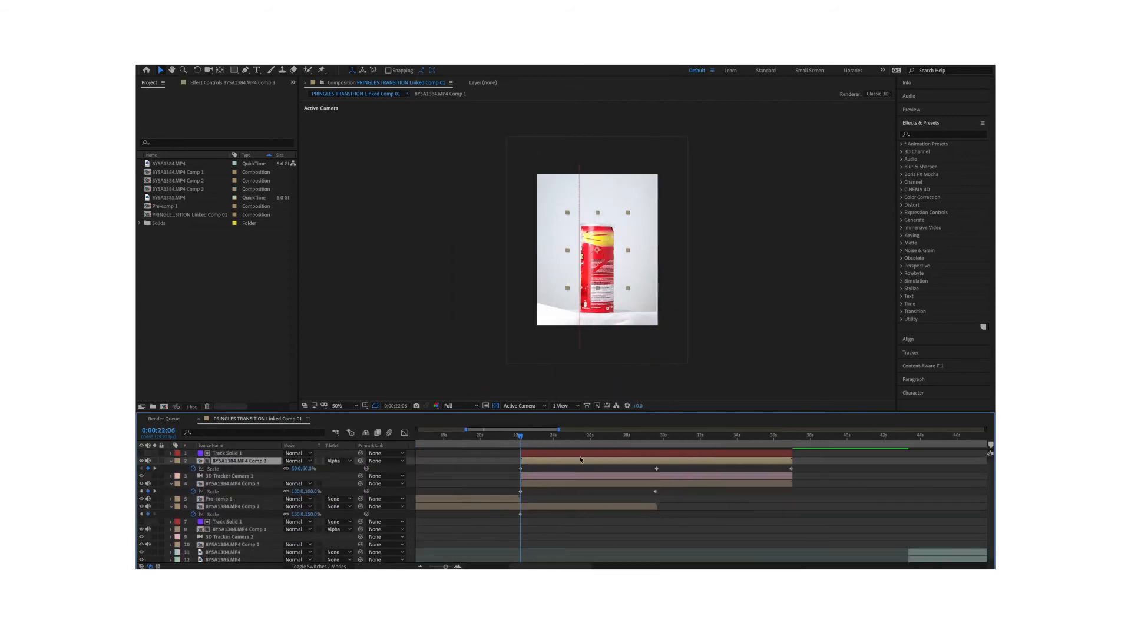
key("ctrl+shift+c")
left_click(617, 362)
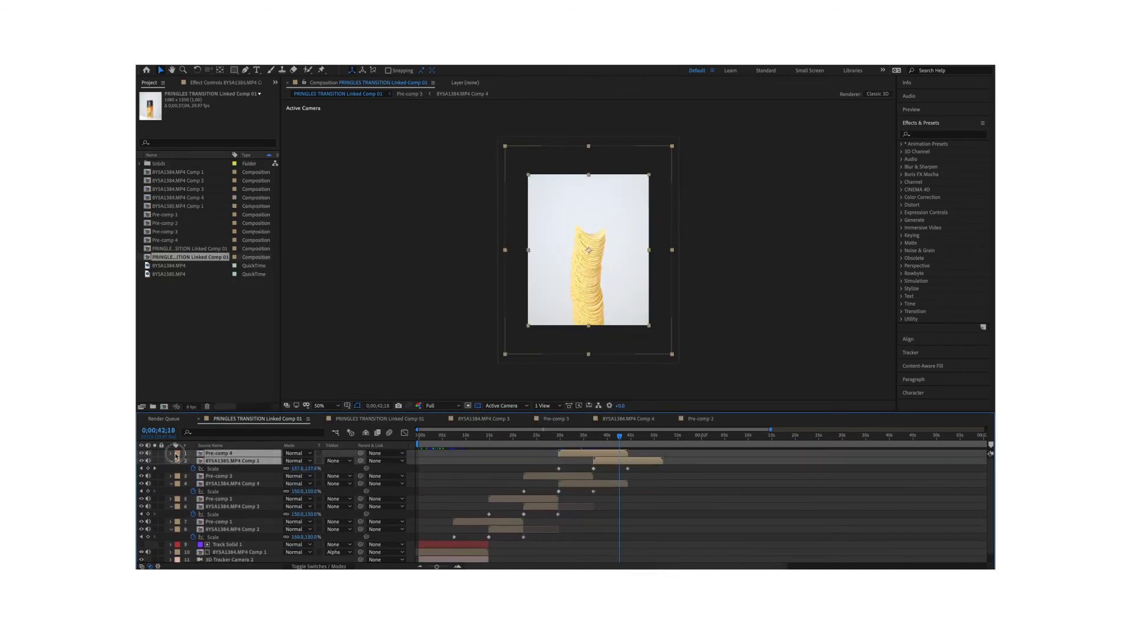
Label the last clip's layers green and replace the unmatted 8YSA1384.MP4 Comp 1 at the timeline start with a copy of 8YSA1385.MP4 Comp 1
left_click(142, 346)
left_click(171, 404)
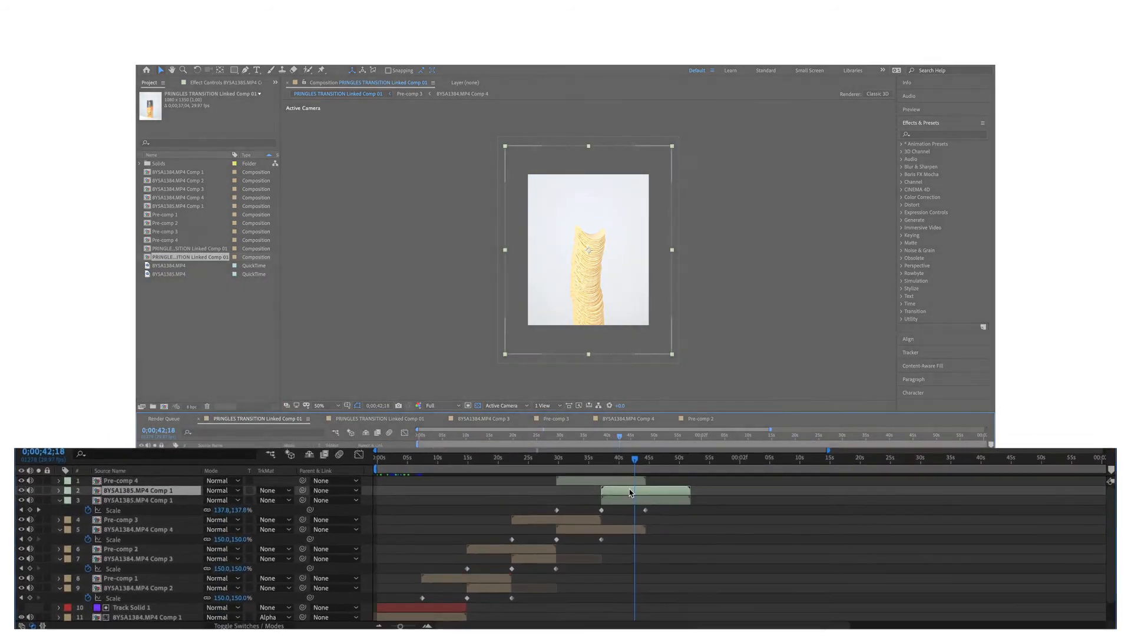
key("ctrl+d")
left_click_drag(618, 467, 413, 508)
left_click_drag(138, 499, 136, 624)
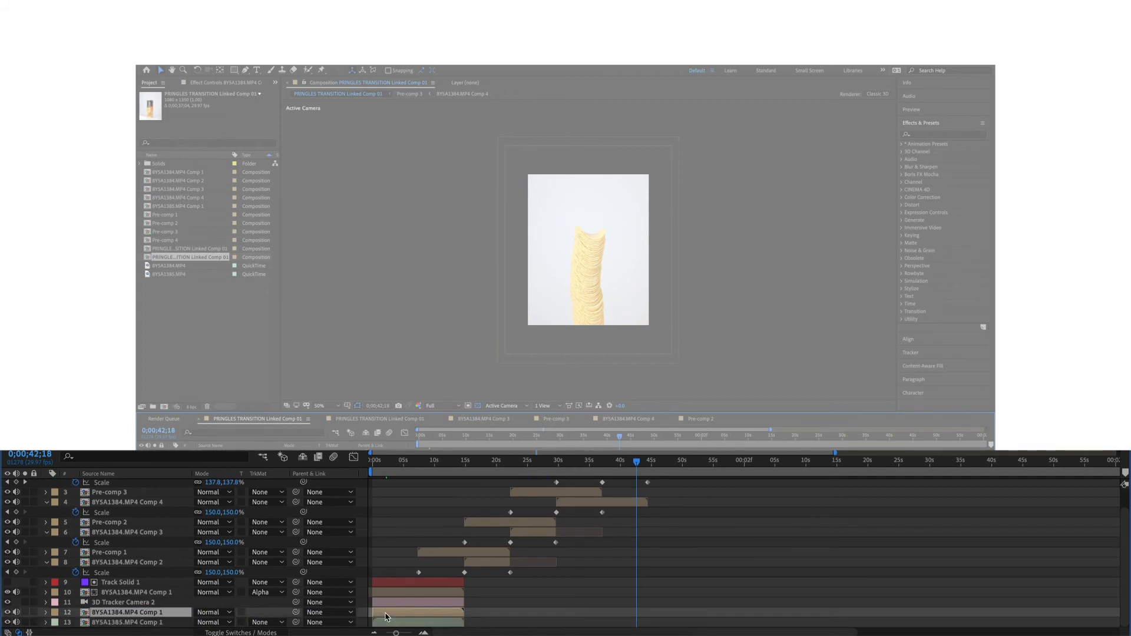
key("ctrl+z")
Duplicate Track Solid 1, the matted Comp 1 layer and the tracker camera, and stack the copies on top, starting with the 8YSA1385.MP4 Comp 1 clip
left_click(406, 611)
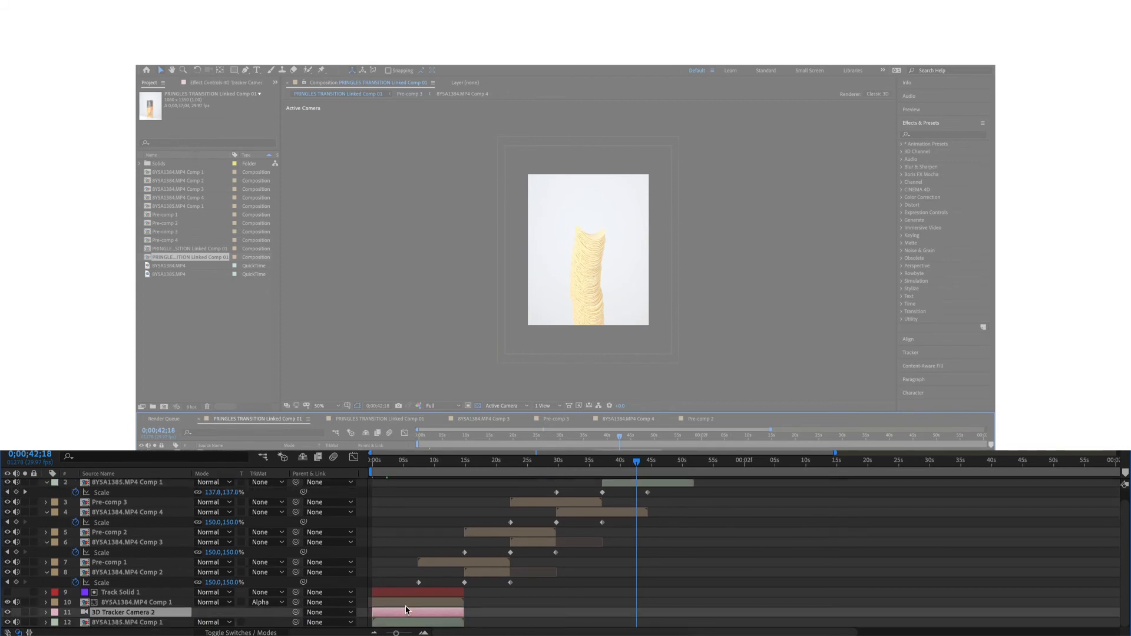
left_click(409, 595, "shift")
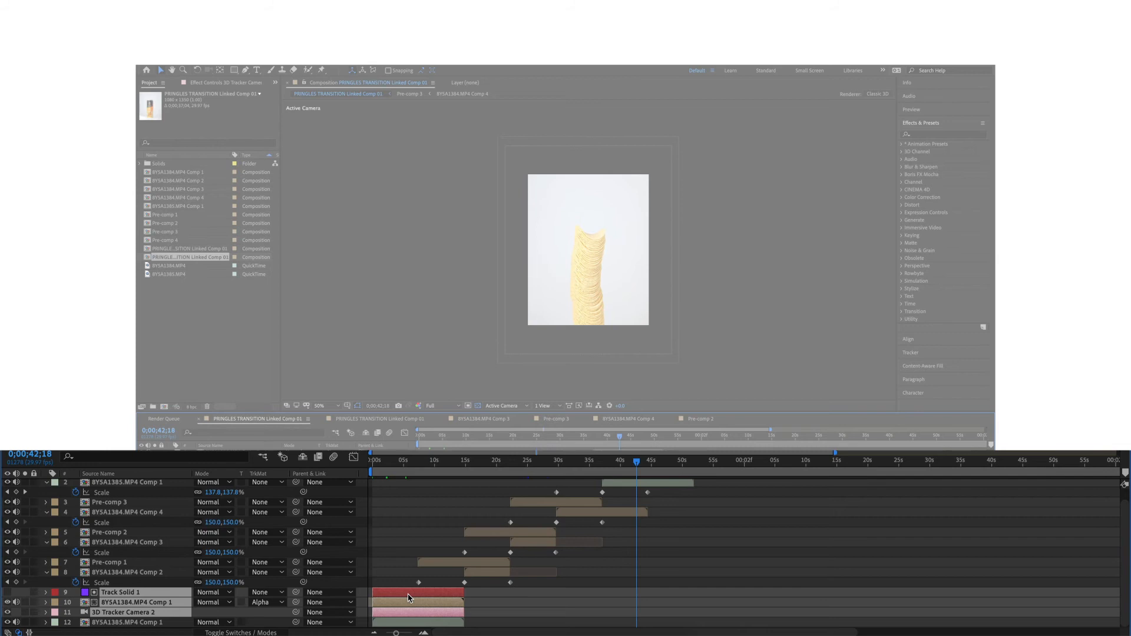
key("ctrl+d")
left_click_drag(114, 598, 117, 486)
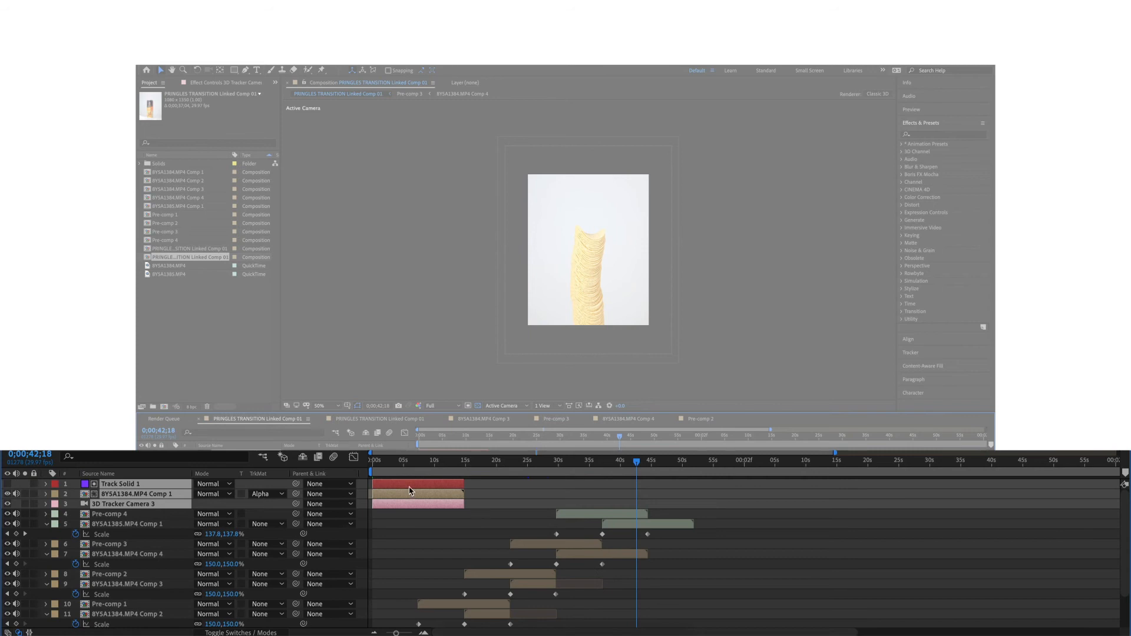
left_click_drag(413, 485, 643, 489)
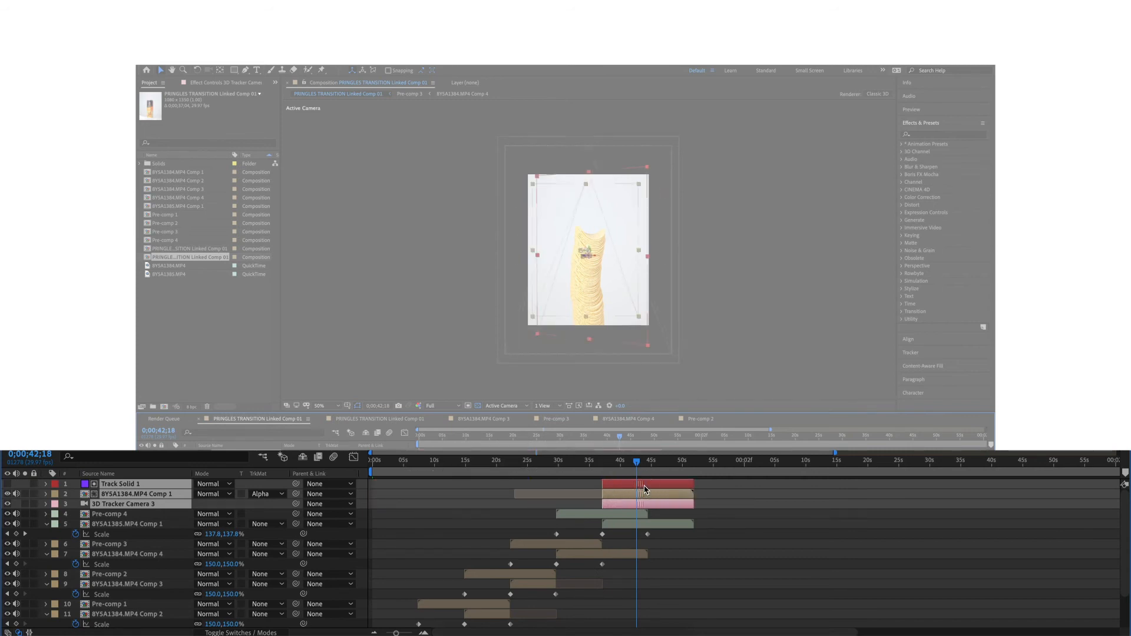
left_click(890, 532)
Trim the composition to a work area from Pre-comp 1's start to Pre-comp 4's end, and preview it
key("semicolon")
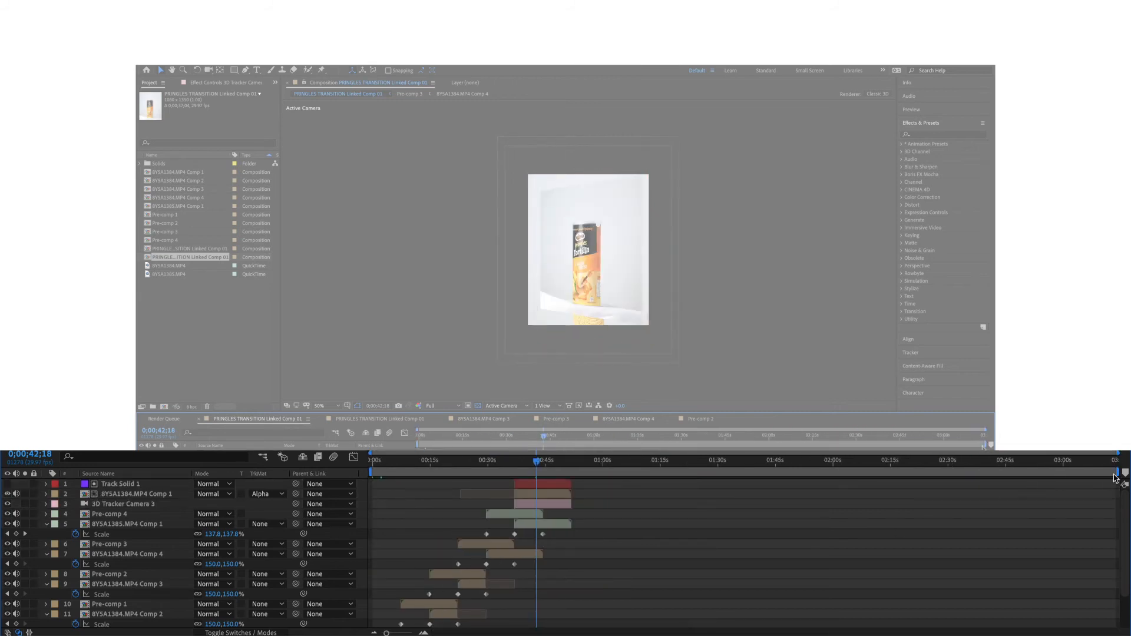
left_click_drag(1122, 472, 548, 469)
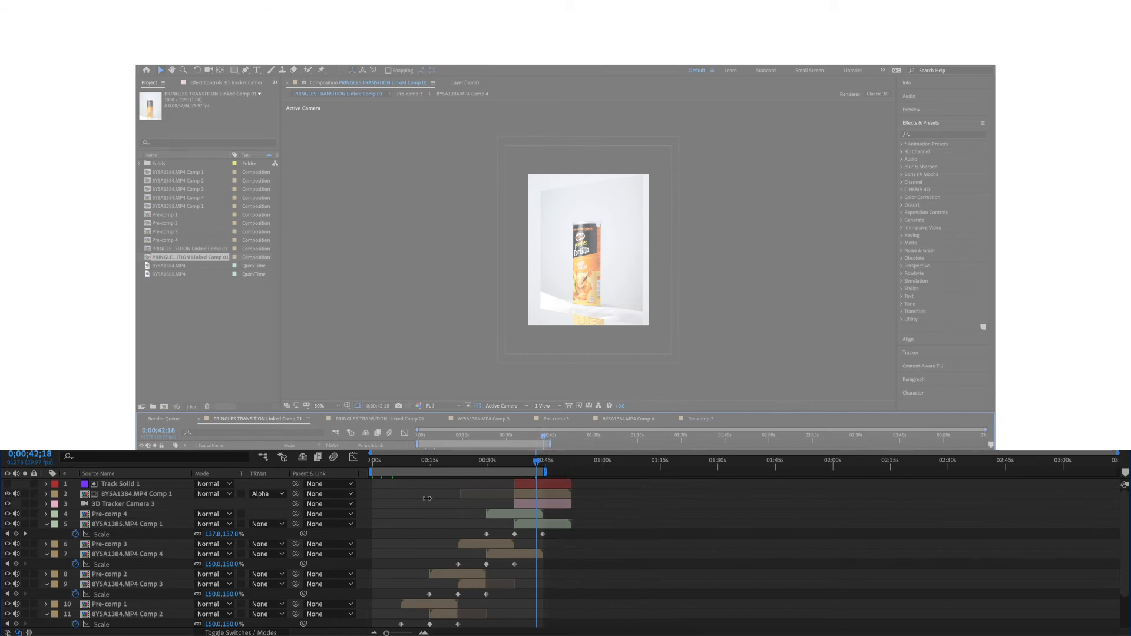
key("ctrl+v")
scroll(387, 520, "down", 1)
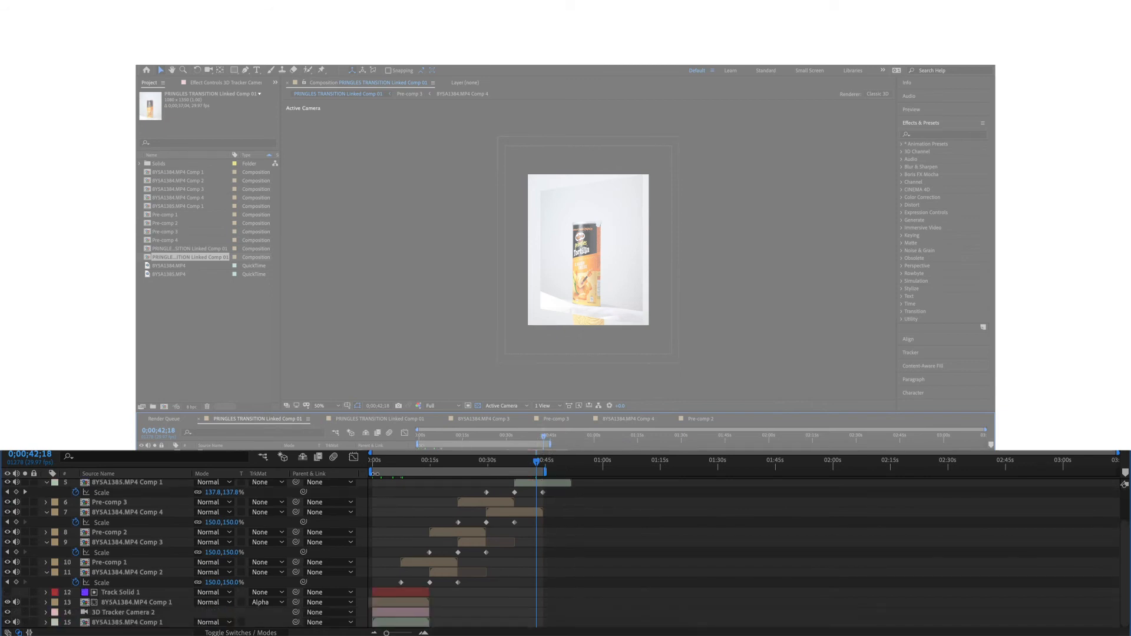
left_click_drag(370, 472, 401, 473)
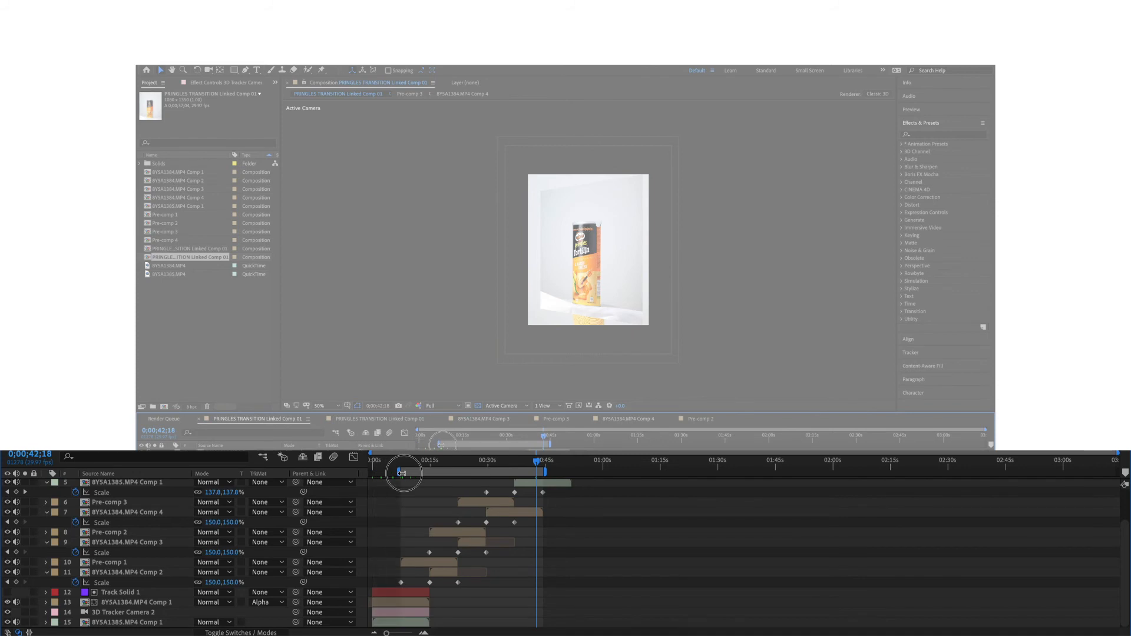
right_click(450, 471)
left_click(482, 505)
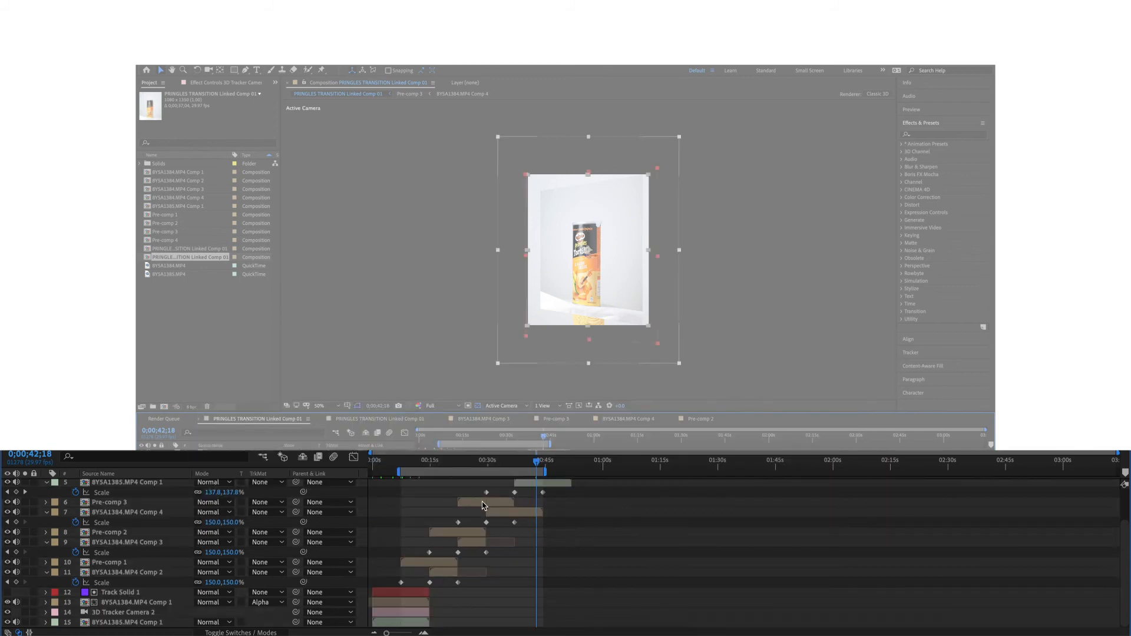
key("ctrl+z")
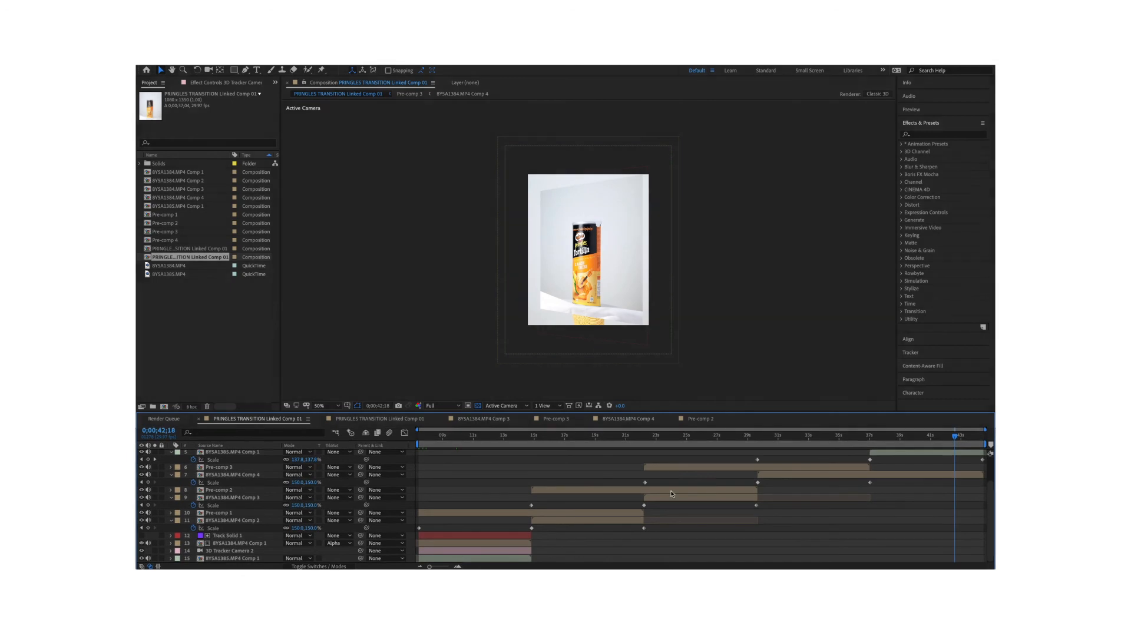
key("space")
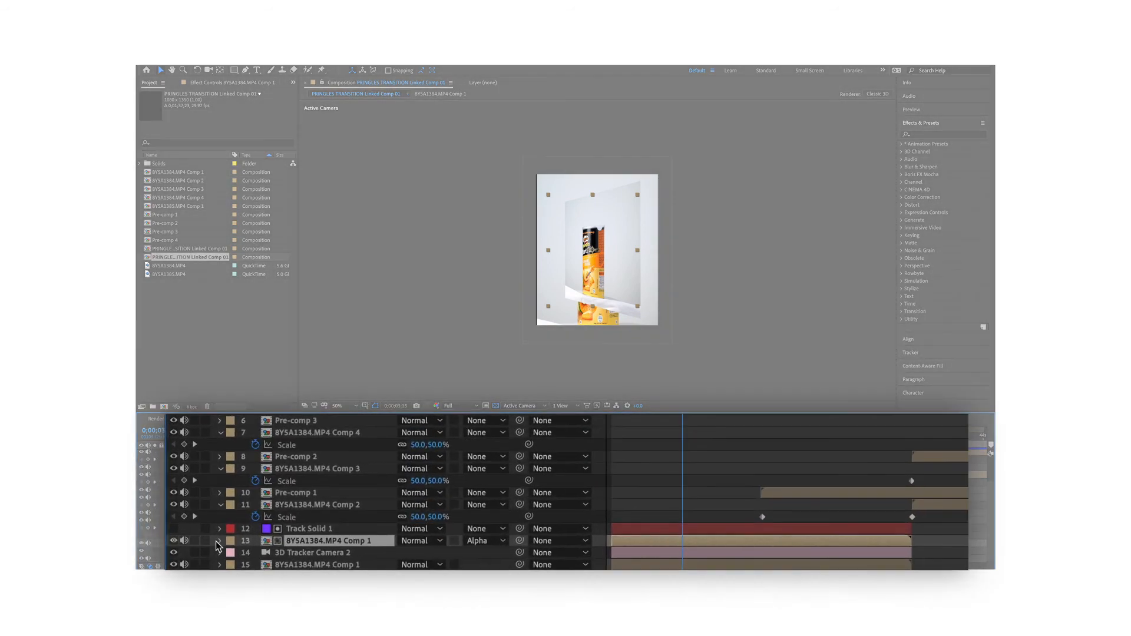
Copy the Basic 3D Swivel keyframes of the matted 8YSA1384.MP4 Comp 1 layer with the playhead at the composition's start
left_click(170, 543)
left_click(232, 541)
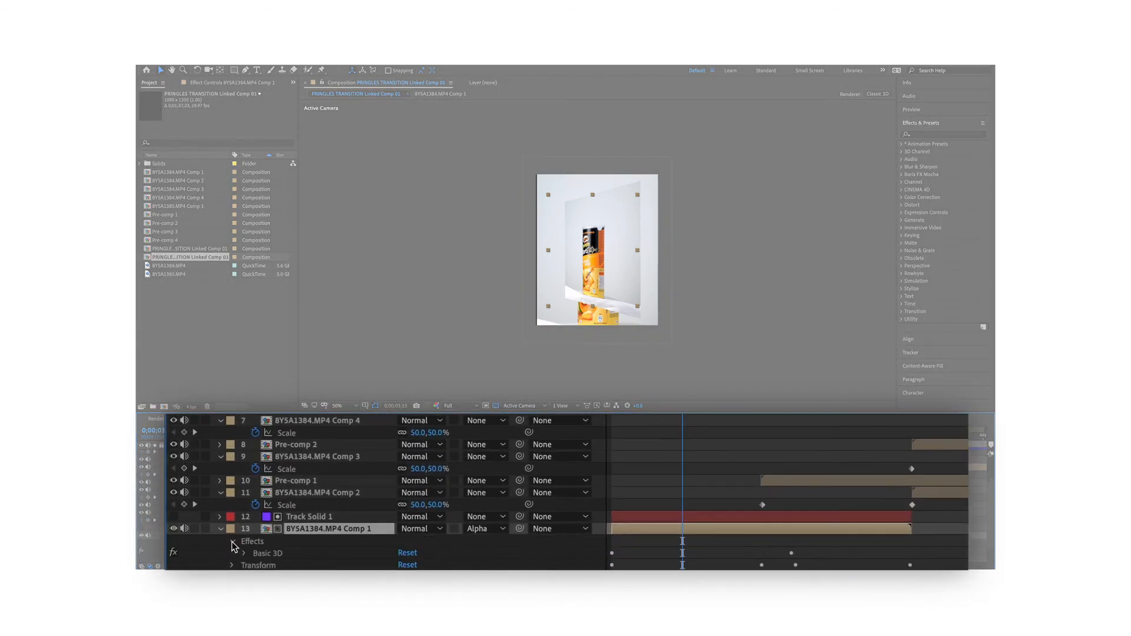
left_click(243, 554)
scroll(245, 554, "down", 5)
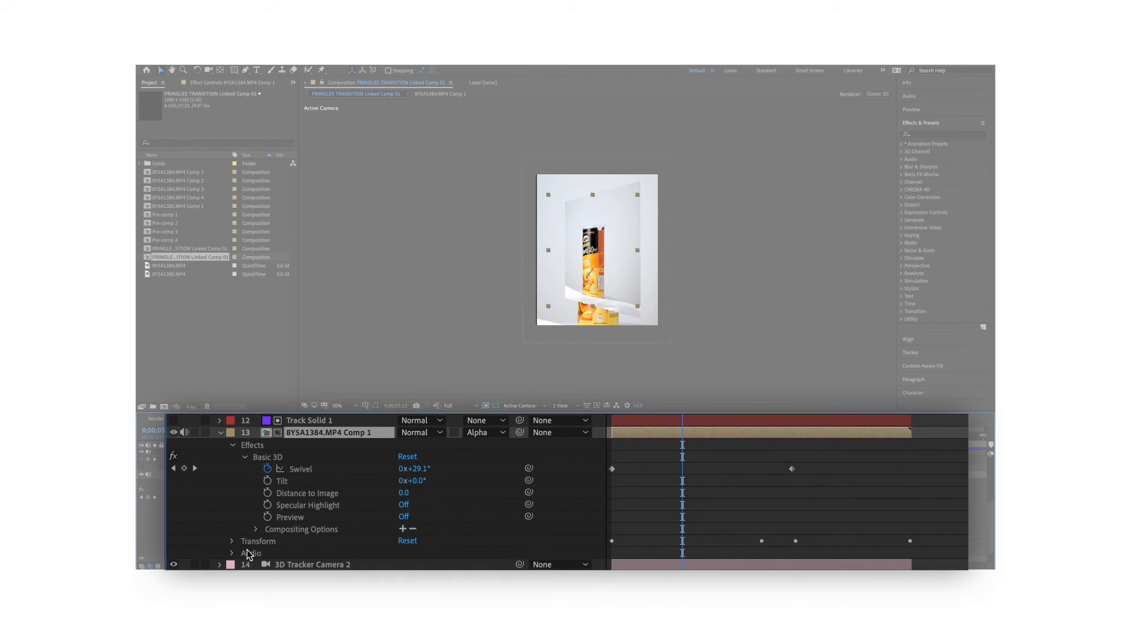
key("Home")
left_click_drag(830, 475, 607, 469)
Paste the copied Swivel keyframes onto the matted 8YSA1384.MP4 Comp 2 layer at the start of Pre-comp 1 and return to the main composition
scroll(541, 512, "up", 5)
left_click(541, 512)
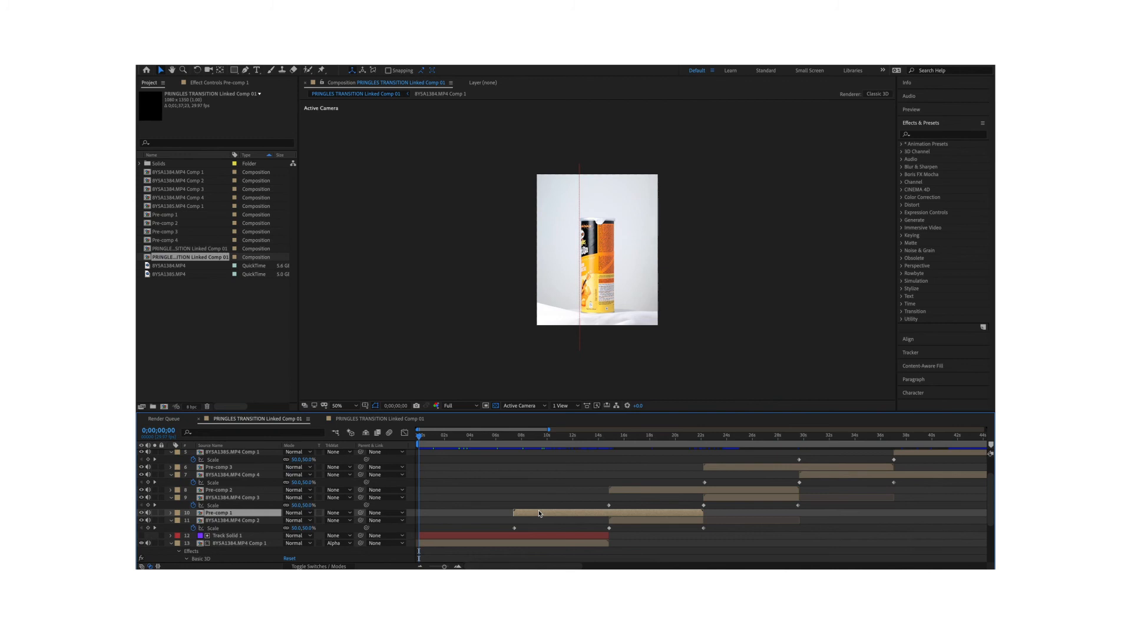
double_click(539, 513)
left_click(490, 461)
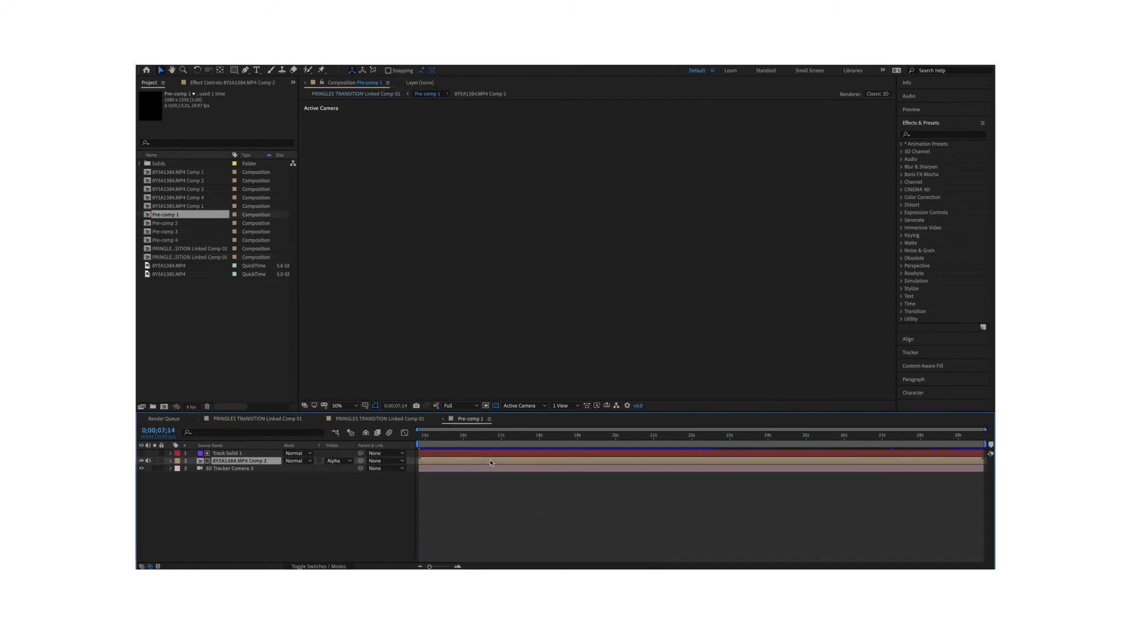
left_click(171, 461)
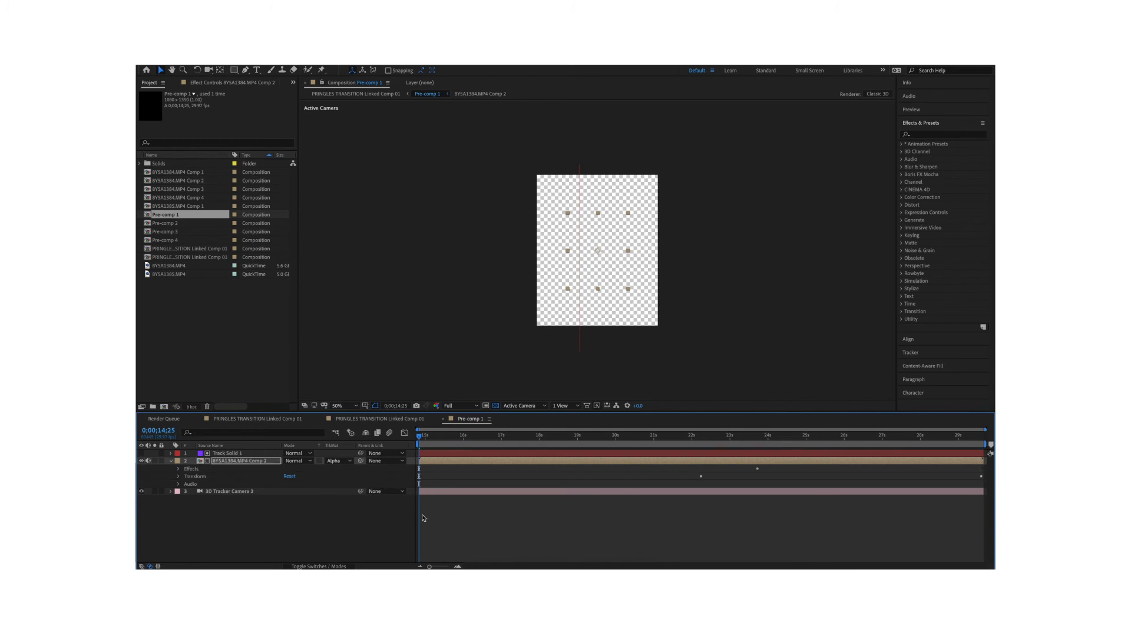
left_click(249, 419)
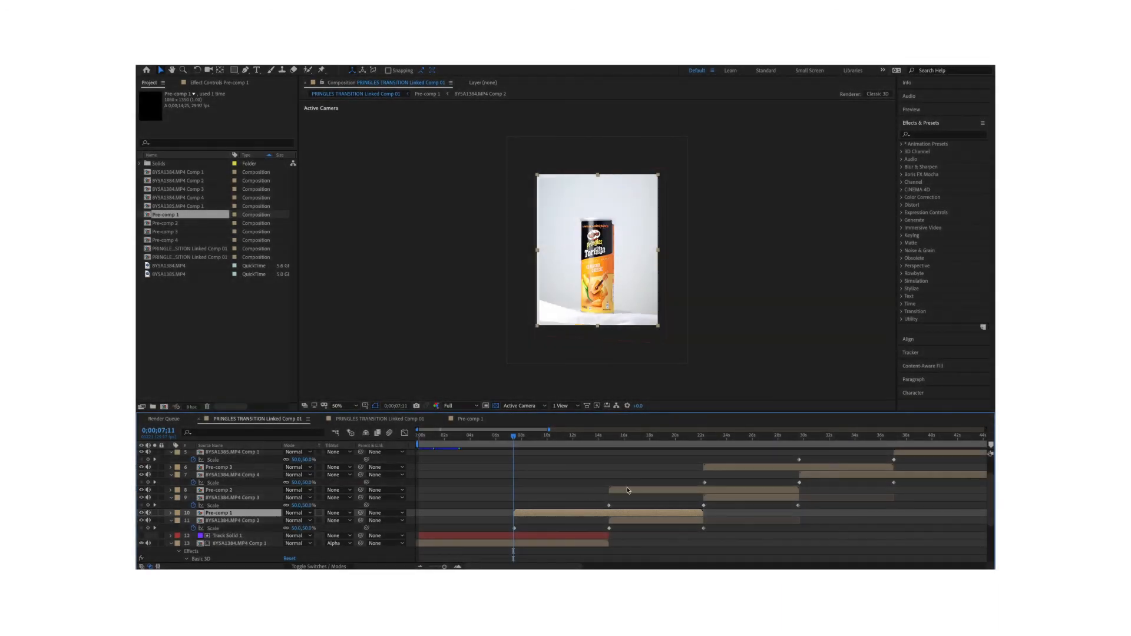
Paste the same Swivel keyframes onto the 8YSA1384.MP4 Comp 3 layer at the start of Pre-comp 2 and go back to the main composition
double_click(628, 490)
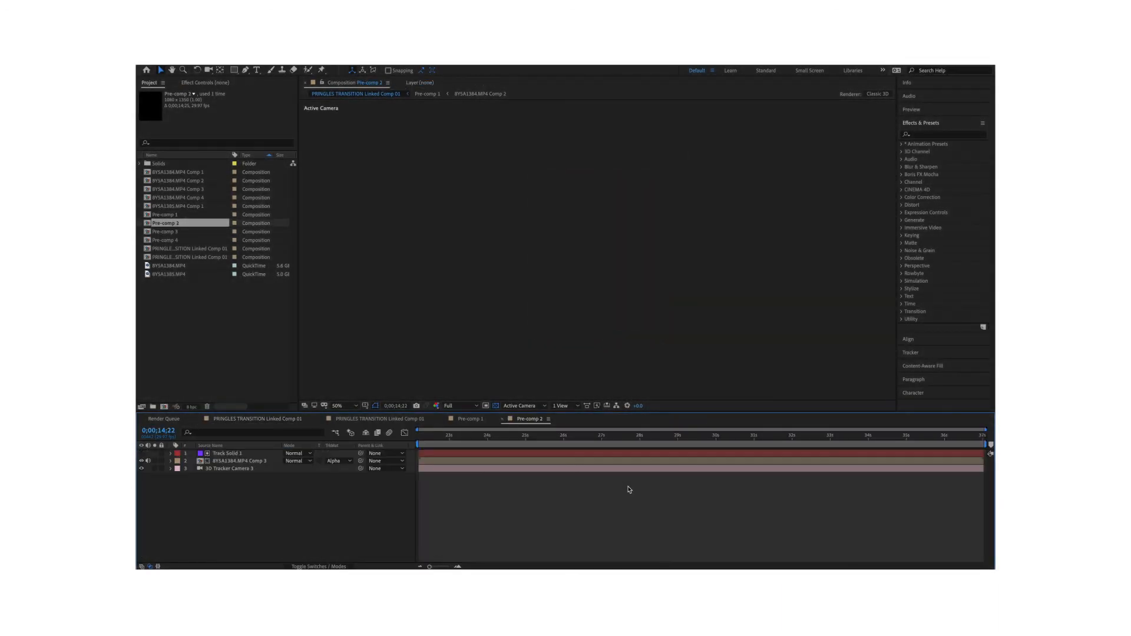
left_click(419, 436)
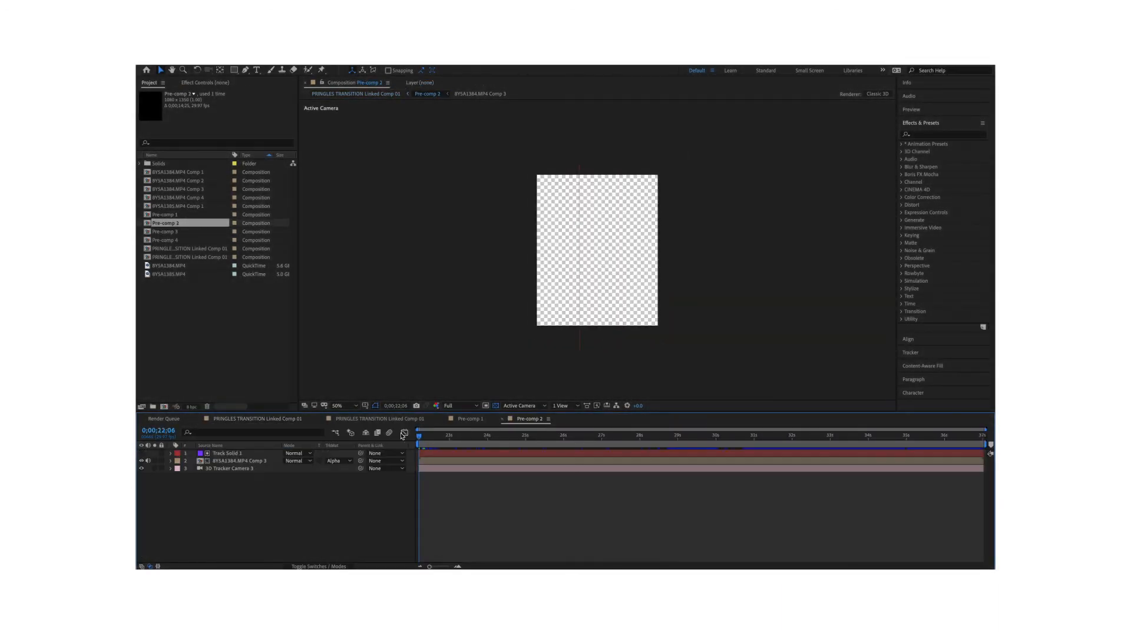
left_click(445, 462)
left_click(258, 419)
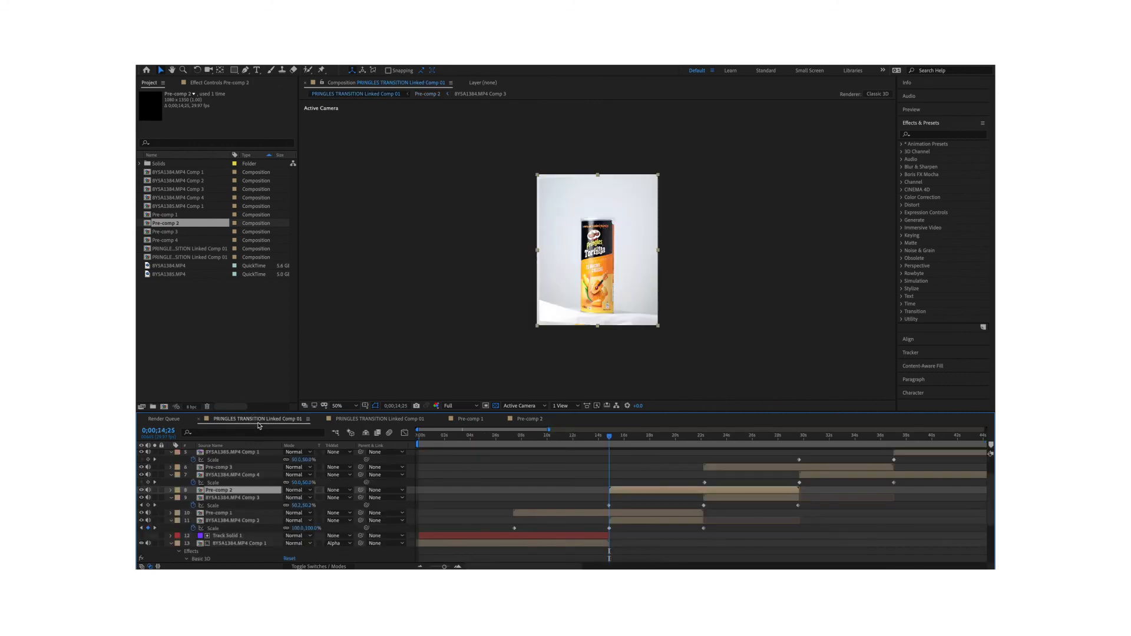
Apply the copied Swivel keyframes to the 8YSA1384.MP4 Comp 4 layer at the start of Pre-comp 3 and return to the main composition
double_click(441, 476)
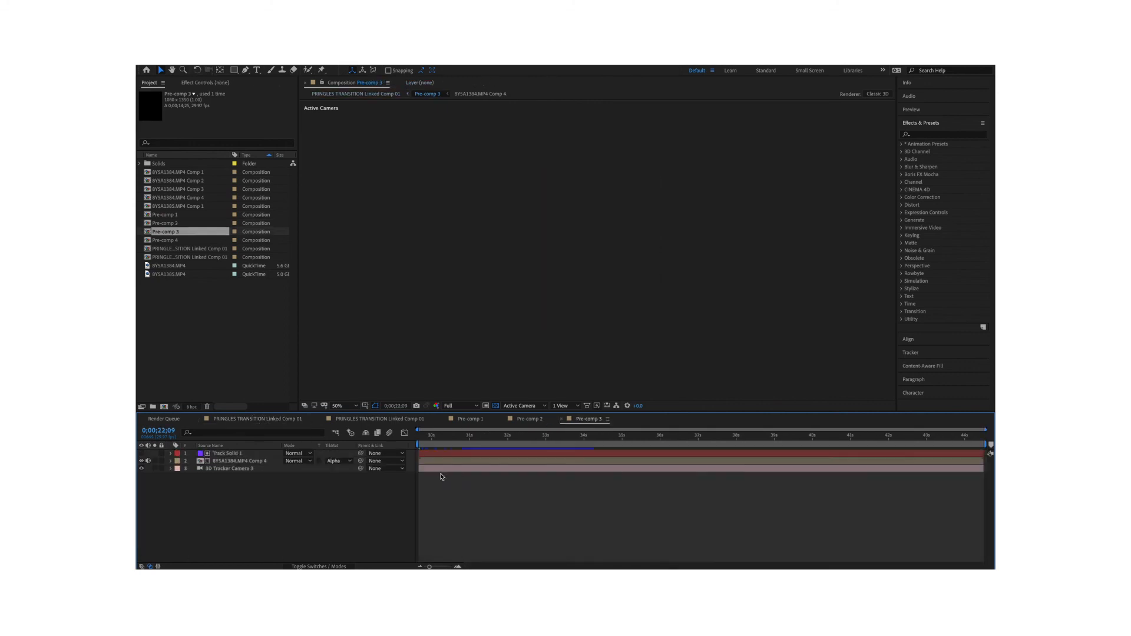
left_click(430, 439)
left_click(387, 436)
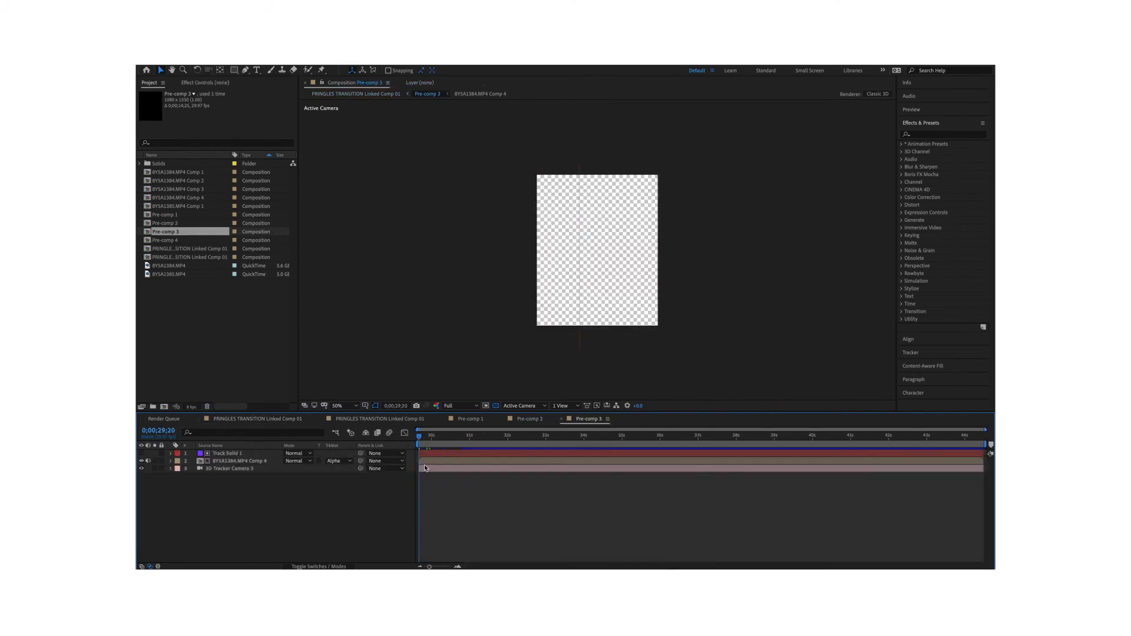
left_click(428, 463)
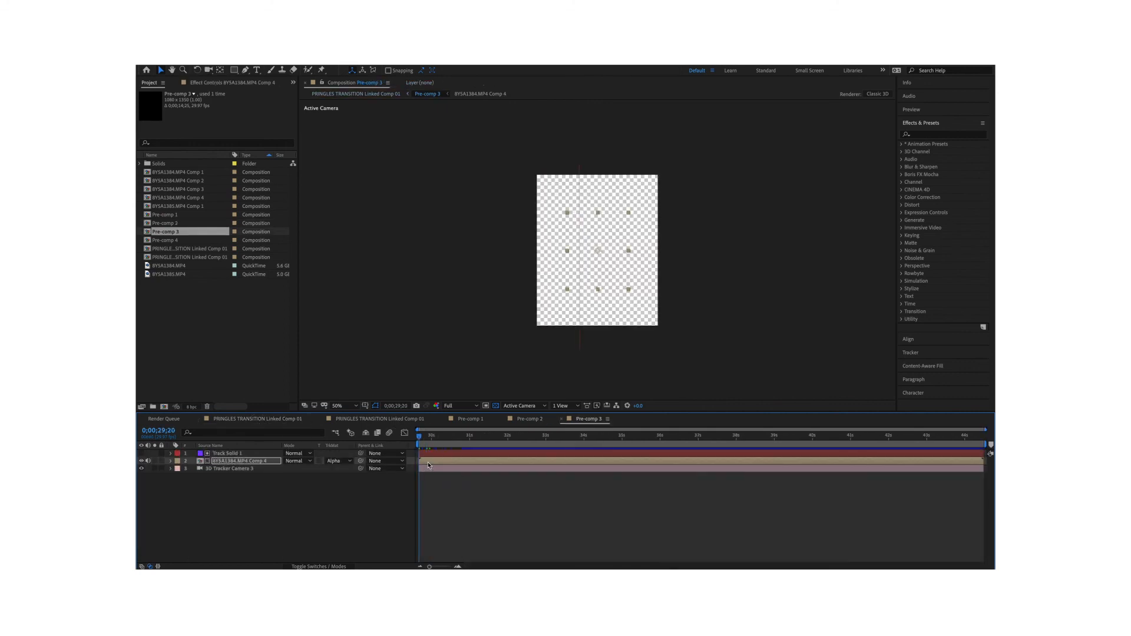
left_click(257, 419)
Apply the copied Swivel keyframes to the 8YSA1385.MP4 Comp 1 layer at the start of Pre-comp 4 and return to the main composition
scroll(691, 473, "up", 5)
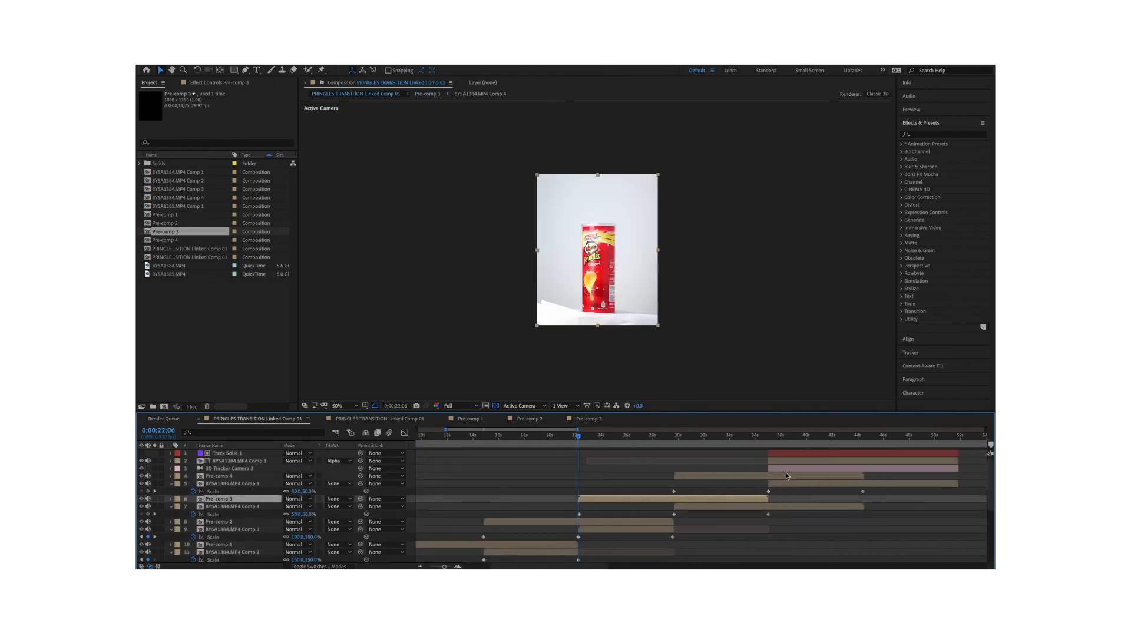
double_click(691, 473)
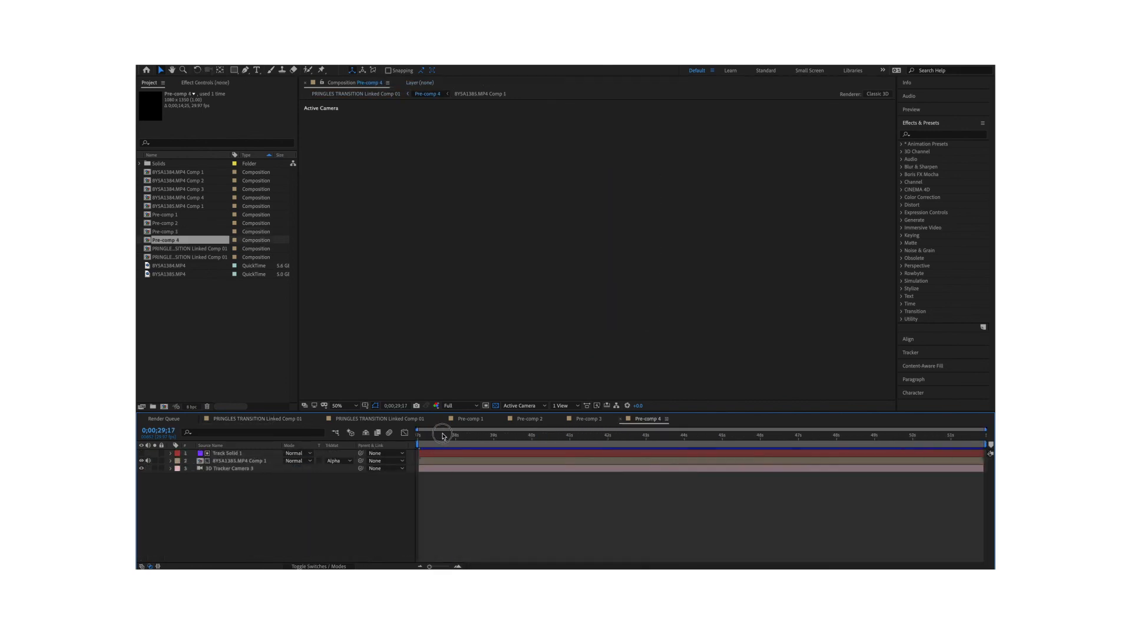
left_click(433, 462)
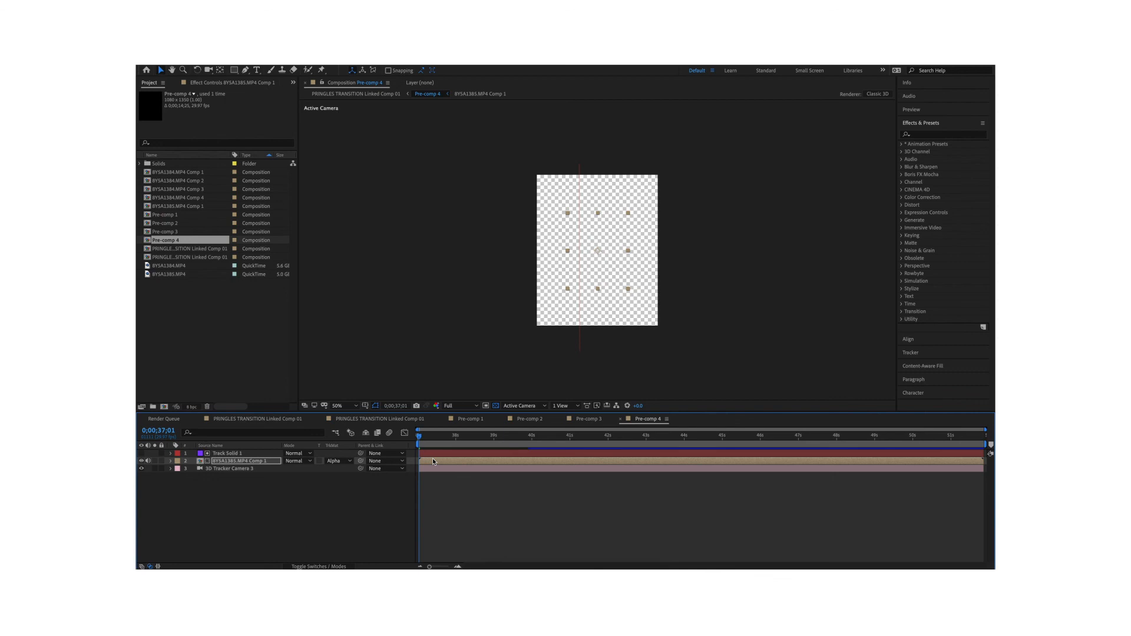
left_click(283, 419)
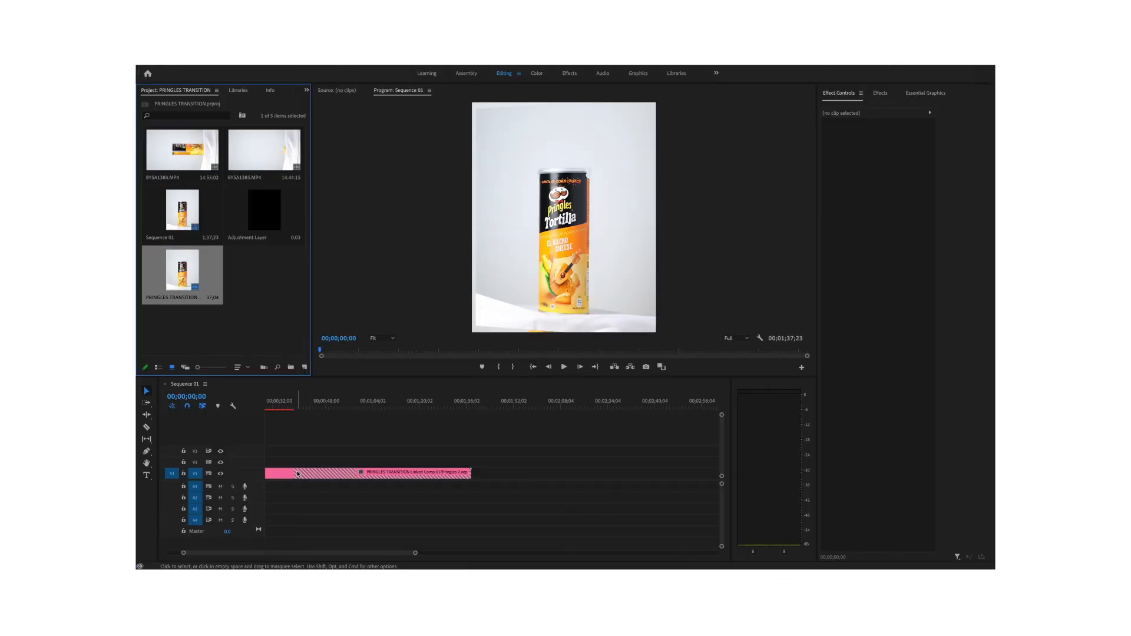
In Premiere Pro, split the linked PRINGLES TRANSITION clip in Sequence 01 at 00;00;37;03 and delete the excess part
key("c")
key("=")
key("=")
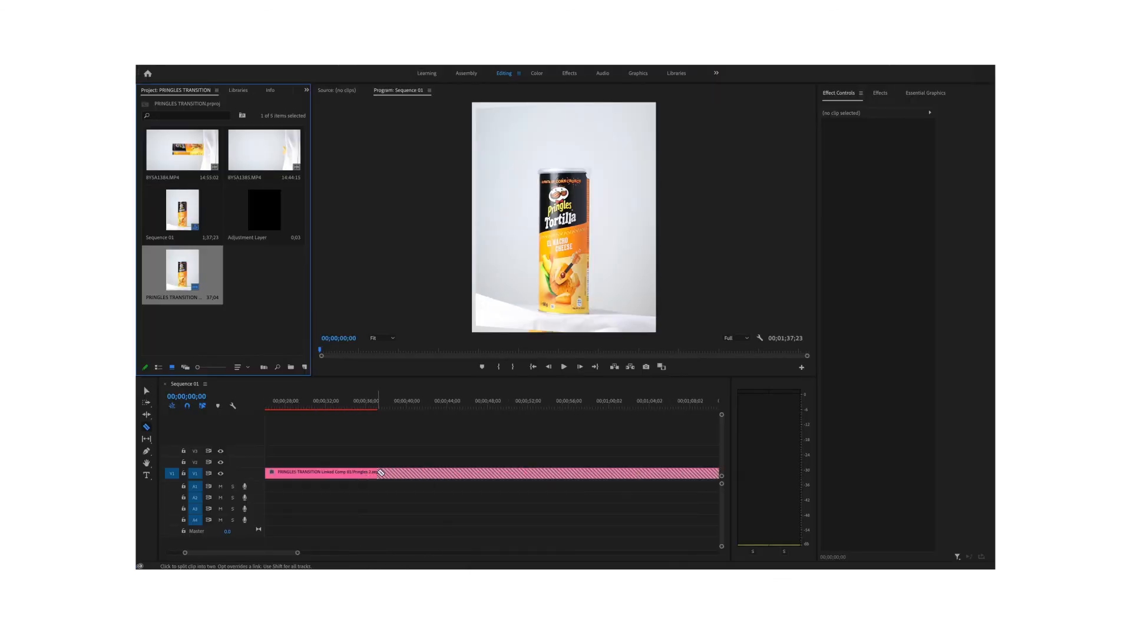
left_click(378, 474)
scroll(389, 474, "up", 2)
key("v")
left_click(392, 475)
key("Delete")
key("minus")
key("minus")
key("minus")
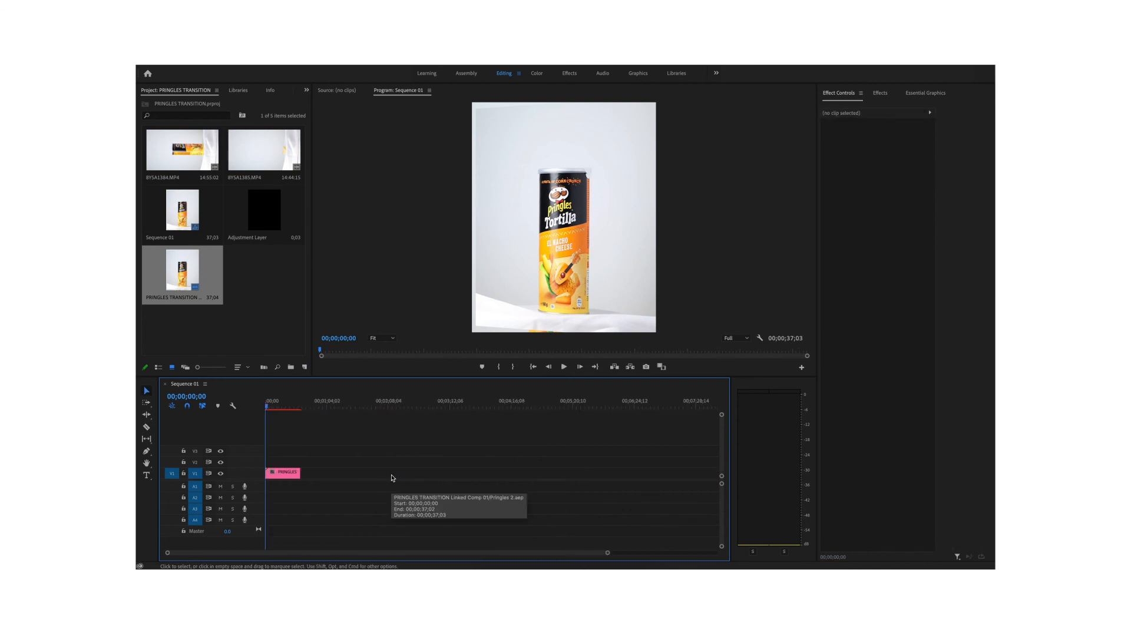
Scrub through the trimmed sequence to check the transitions and export it as H.264 with the Match Source - High bitrate preset
left_click(282, 406)
left_click(283, 406)
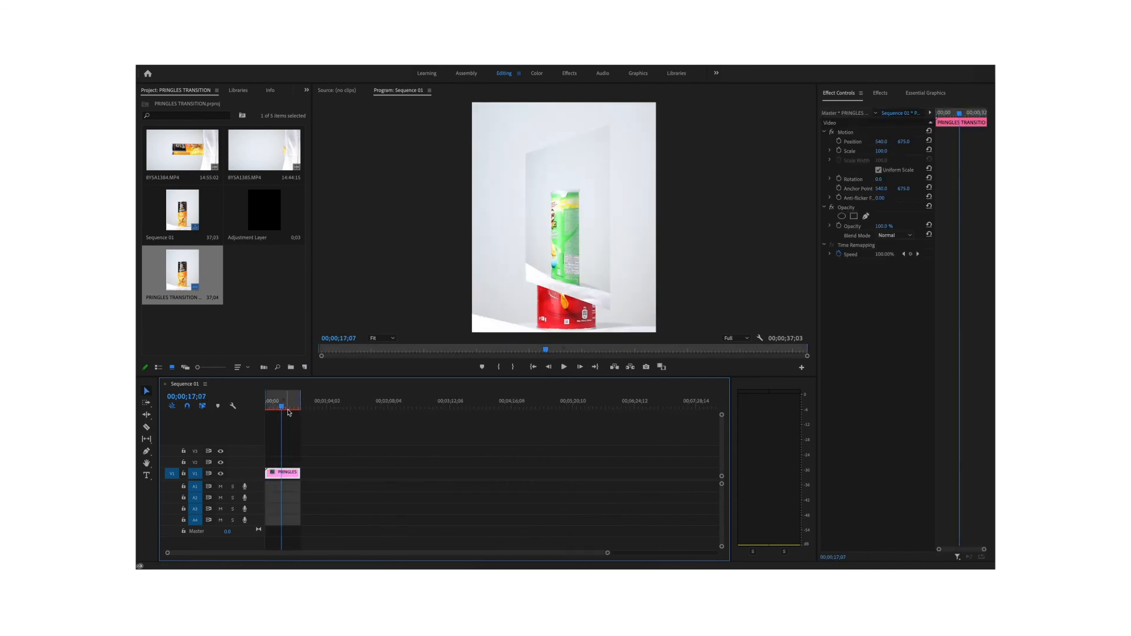
left_click(287, 408)
left_click(220, 59)
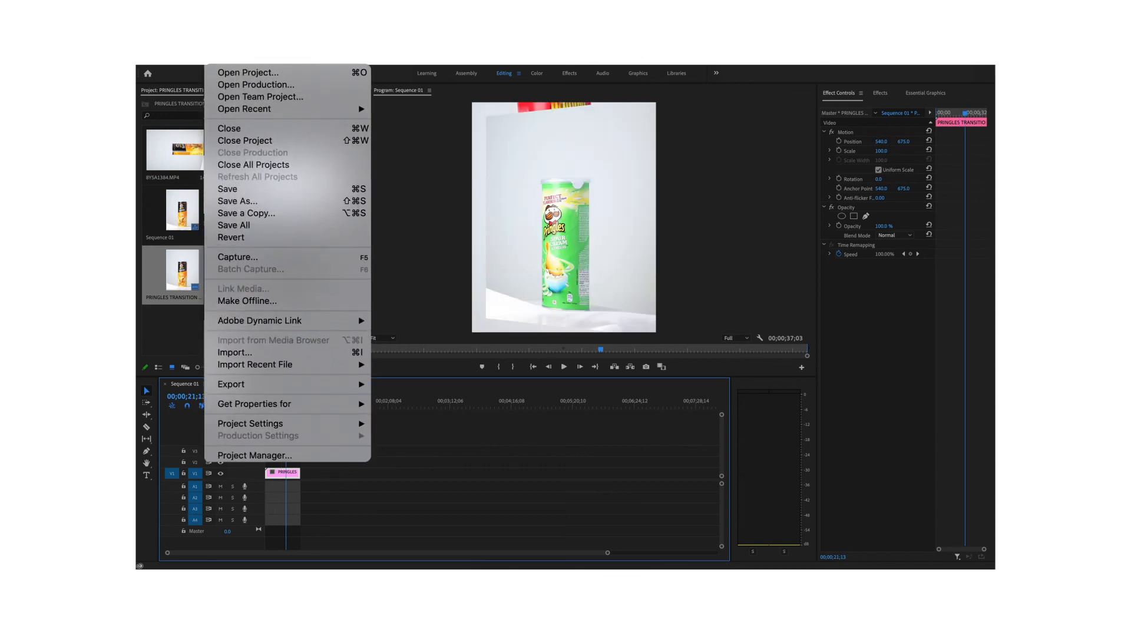
mouse_move(250, 388)
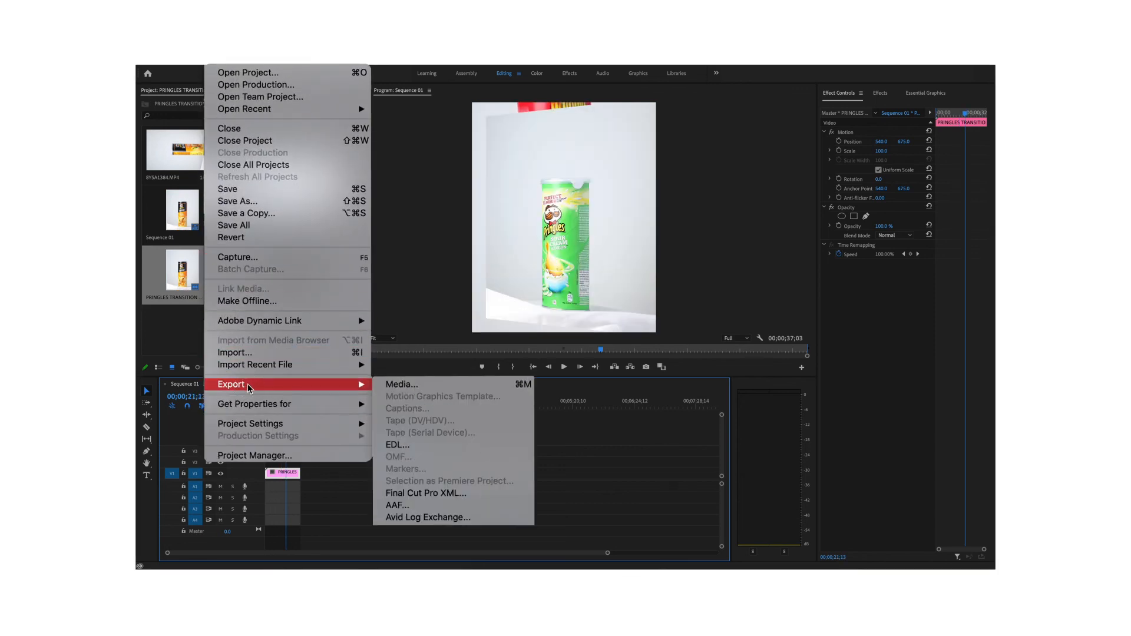
left_click(392, 386)
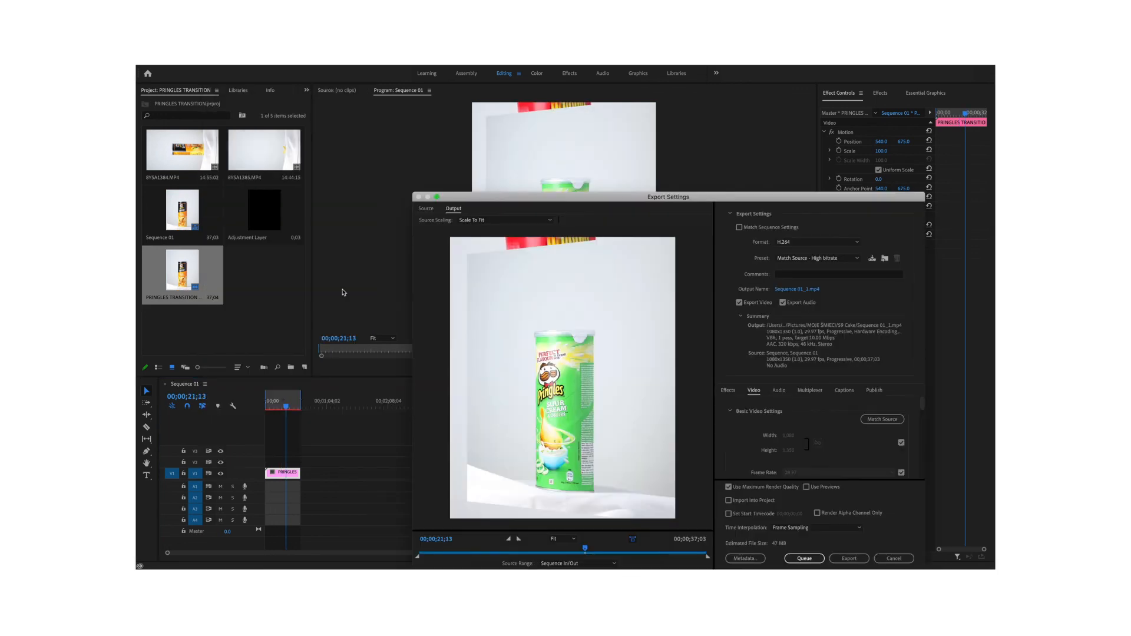
left_click(858, 560)
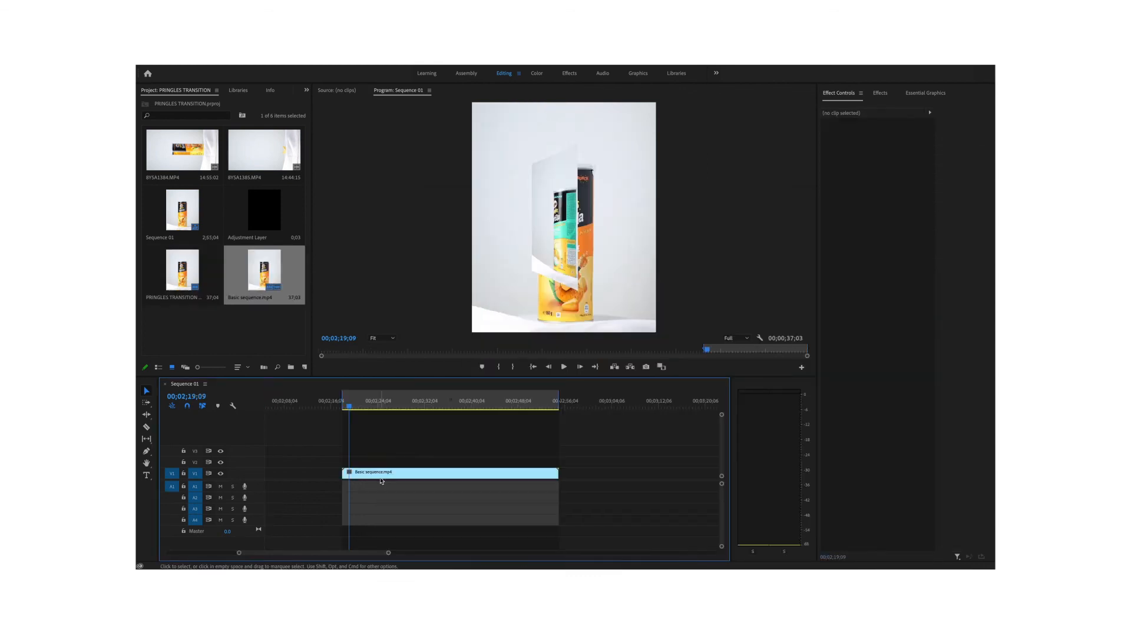
Set the speed of the Basic sequence.mp4 clip to 300%
right_click(360, 472)
left_click(408, 370)
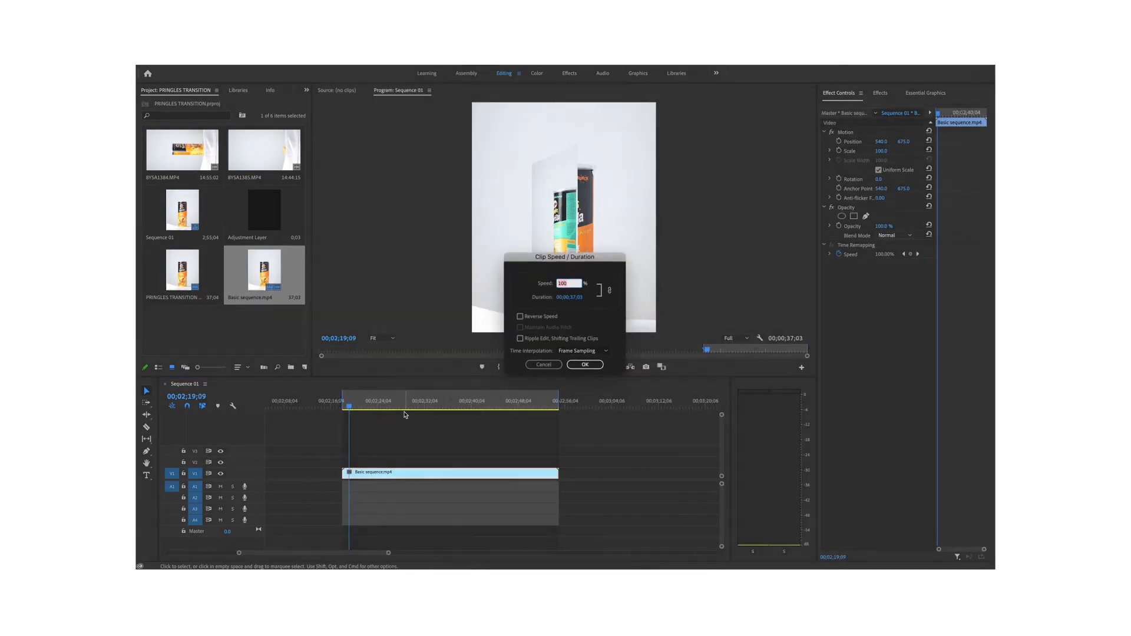
type("400")
key("Return")
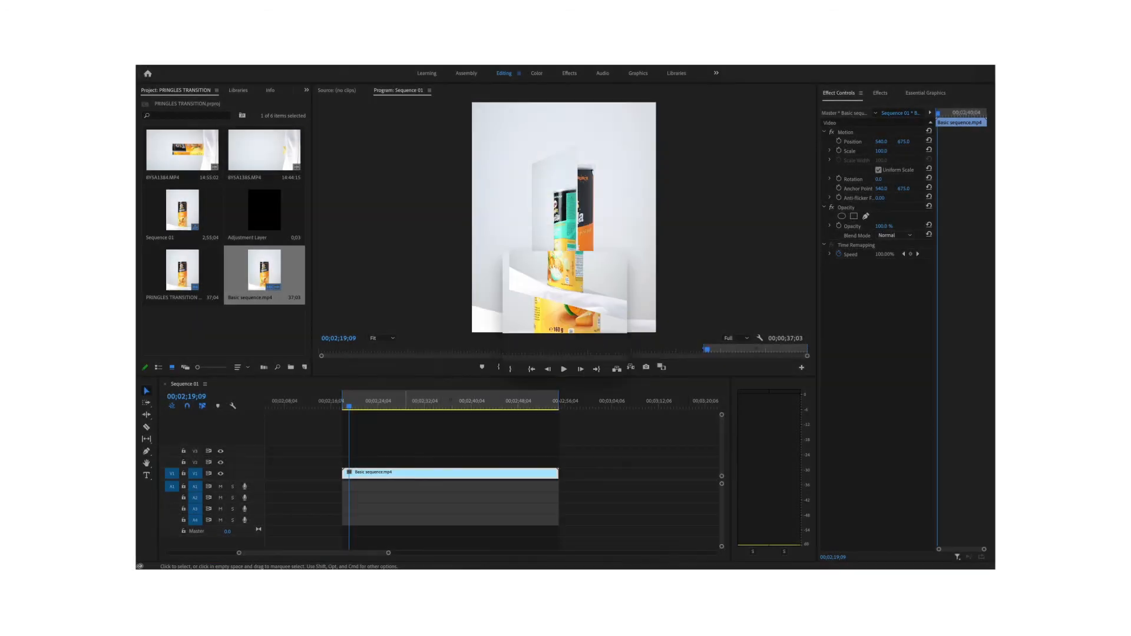
Place two copies of the sped-up Basic sequence.mp4 clip after it on the same track and select the gap before the last copy
left_click_drag(373, 473, 451, 473)
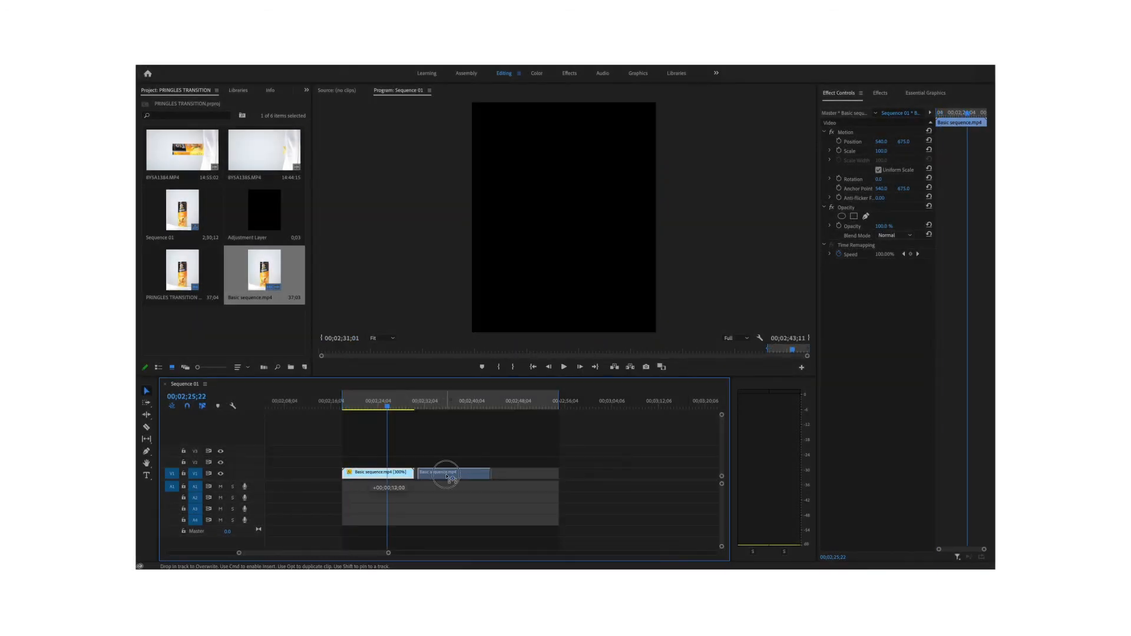
mouse_move(452, 473)
left_mouse_down()
mouse_move(536, 474)
mouse_move(452, 475)
left_mouse_up()
left_click(494, 475)
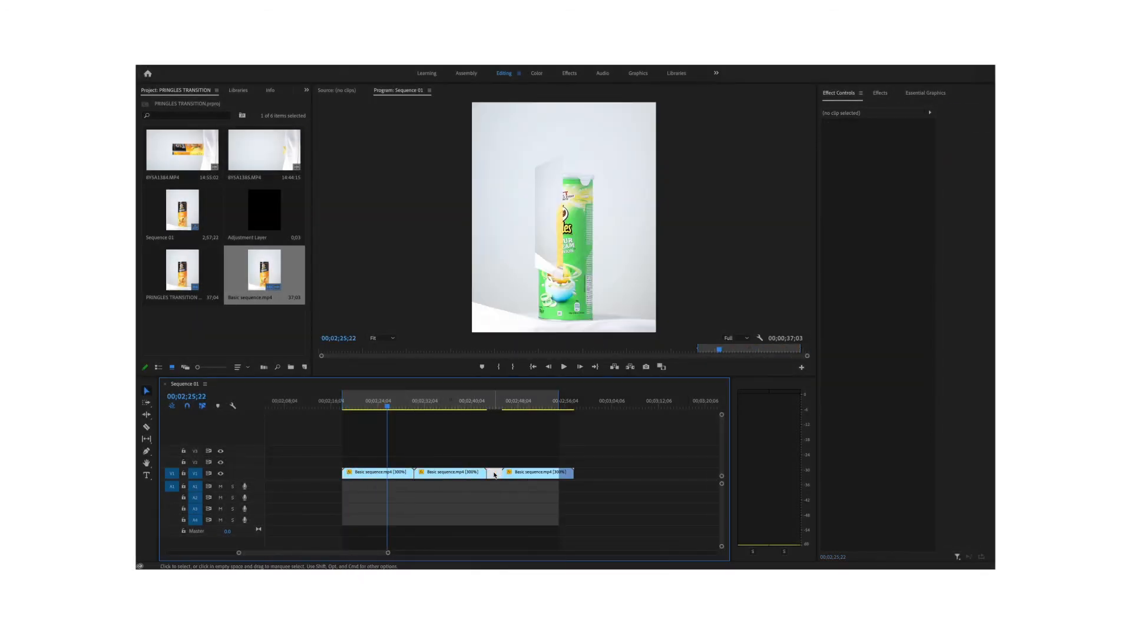
key("minus")
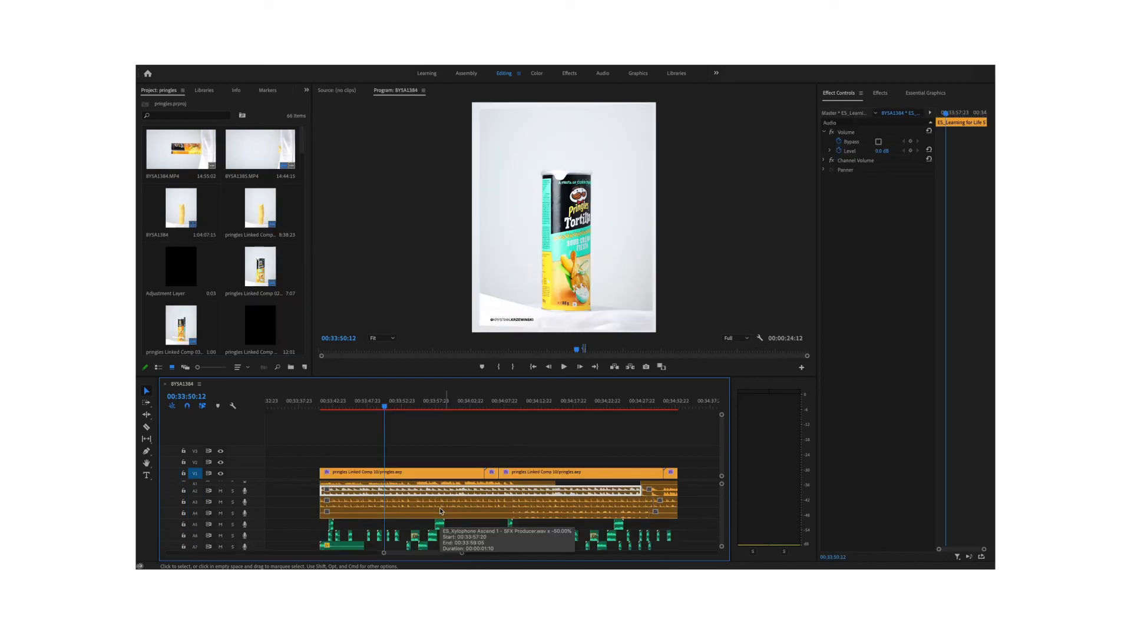
Examine the finished Pringles sequence, then switch to After Effects and scrub through the layers of pringles Linked Comp 11
left_click_drag(386, 410, 384, 407)
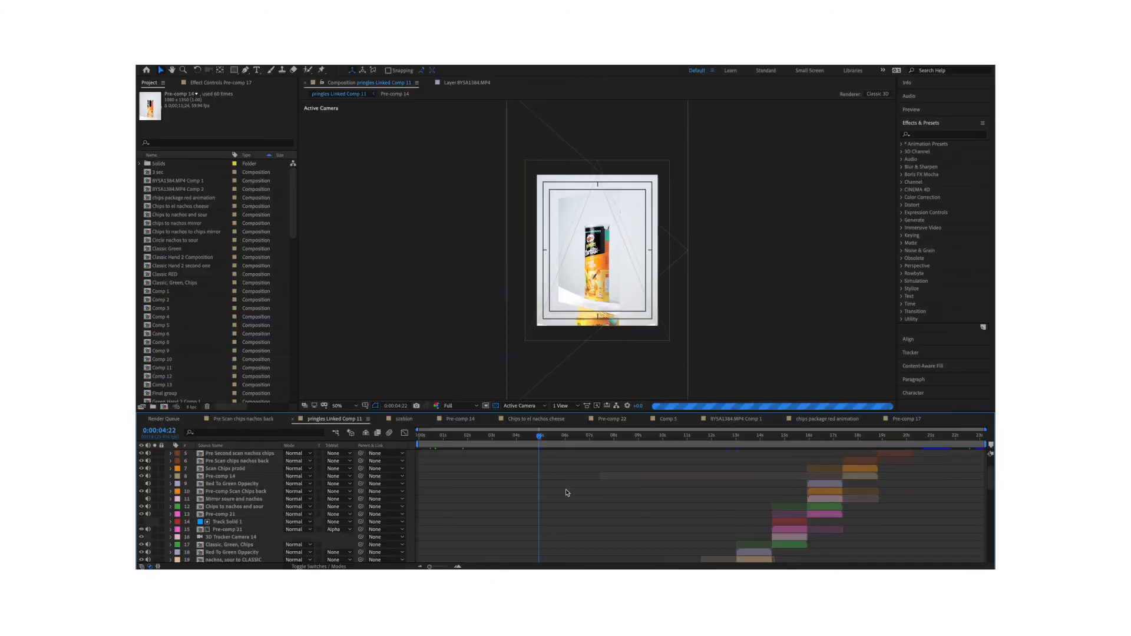
scroll(567, 492, "up", 2)
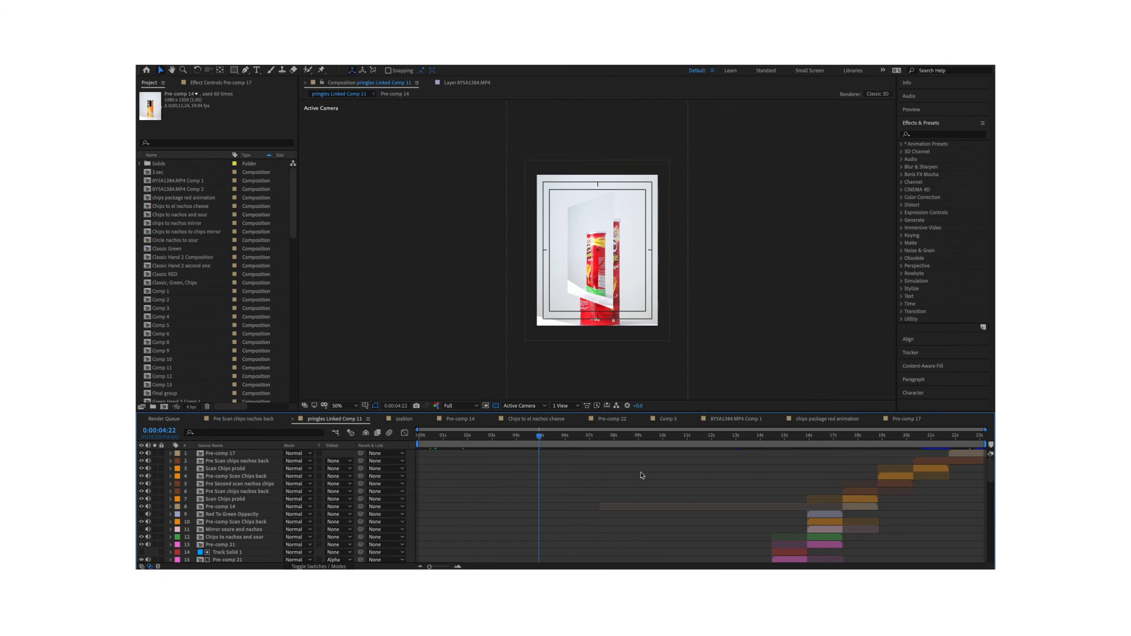
left_click_drag(797, 438, 790, 438)
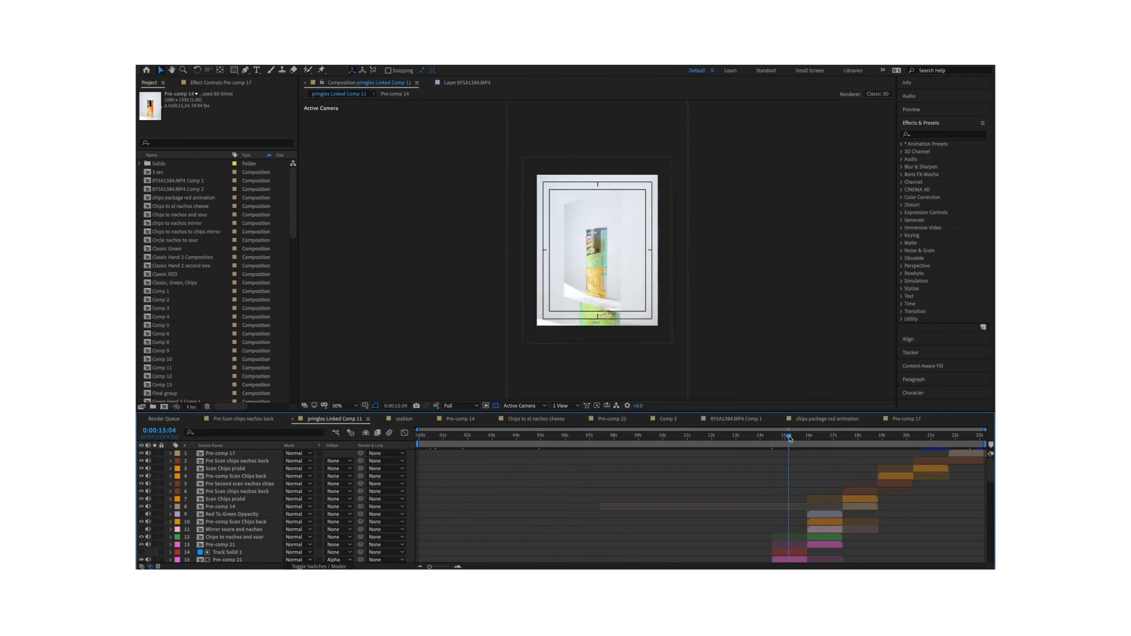